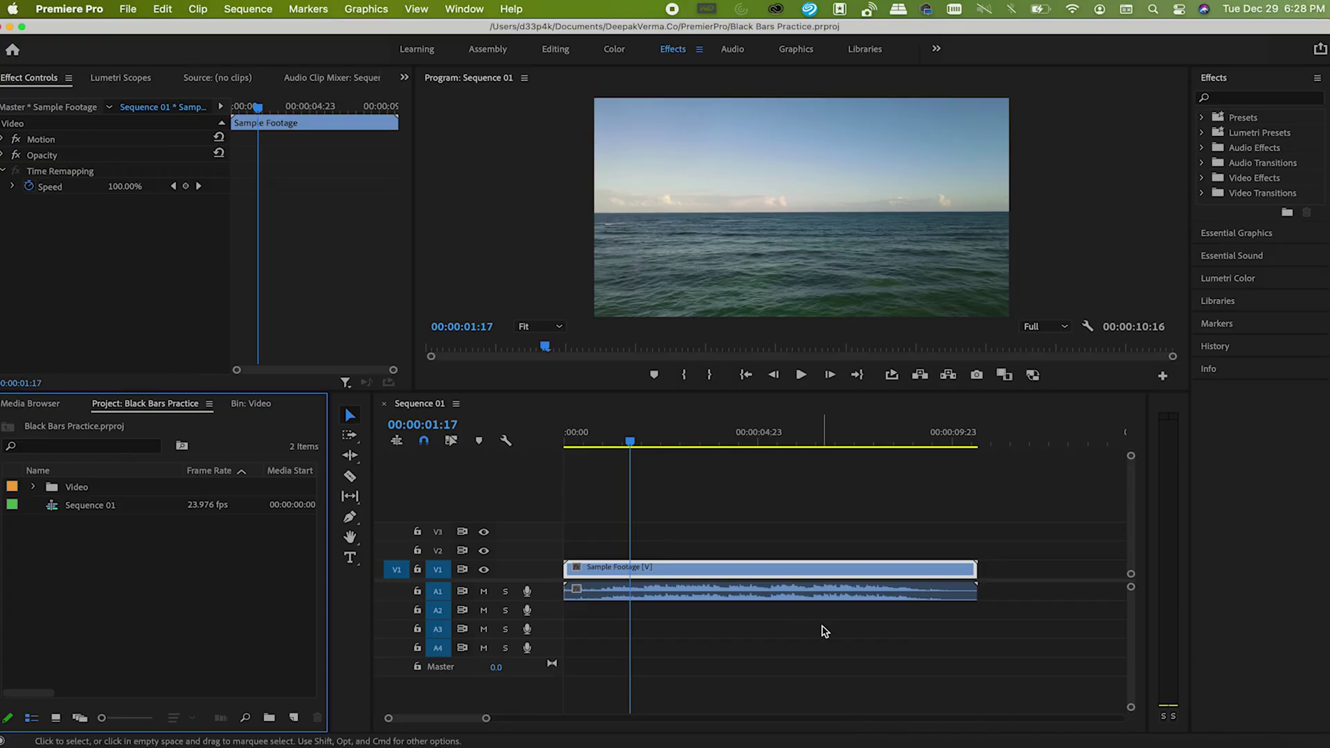
Create a 1920×1080 adjustment layer, place it on V2 at the start, and extend it to the ocean clip's end
click(825, 631)
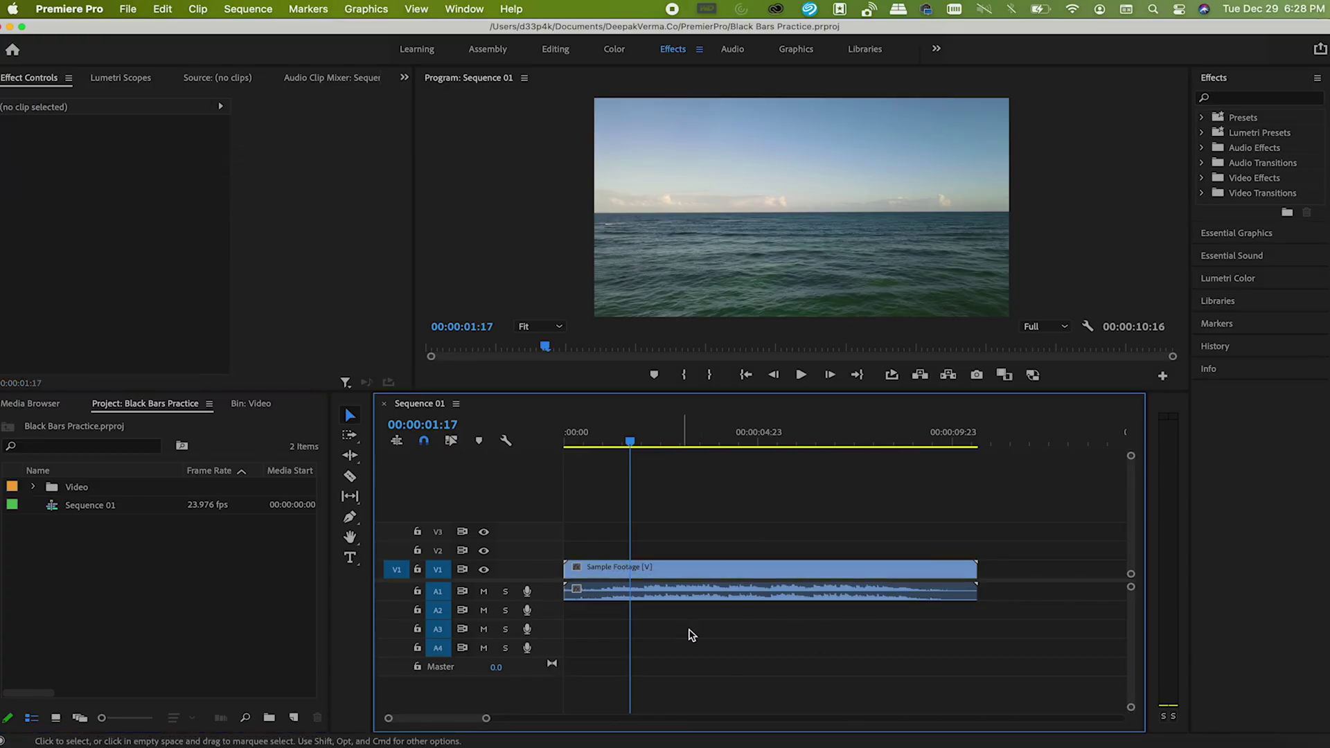
click(174, 580)
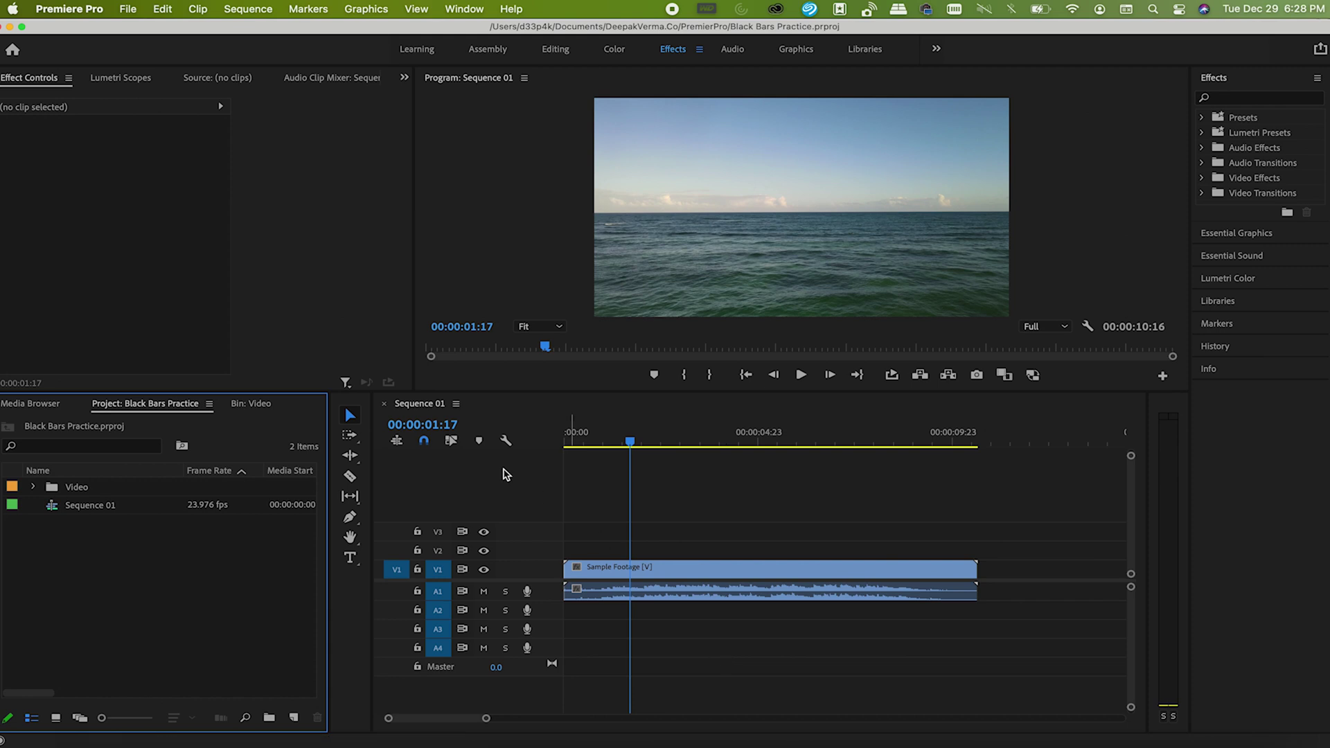
click(130, 9)
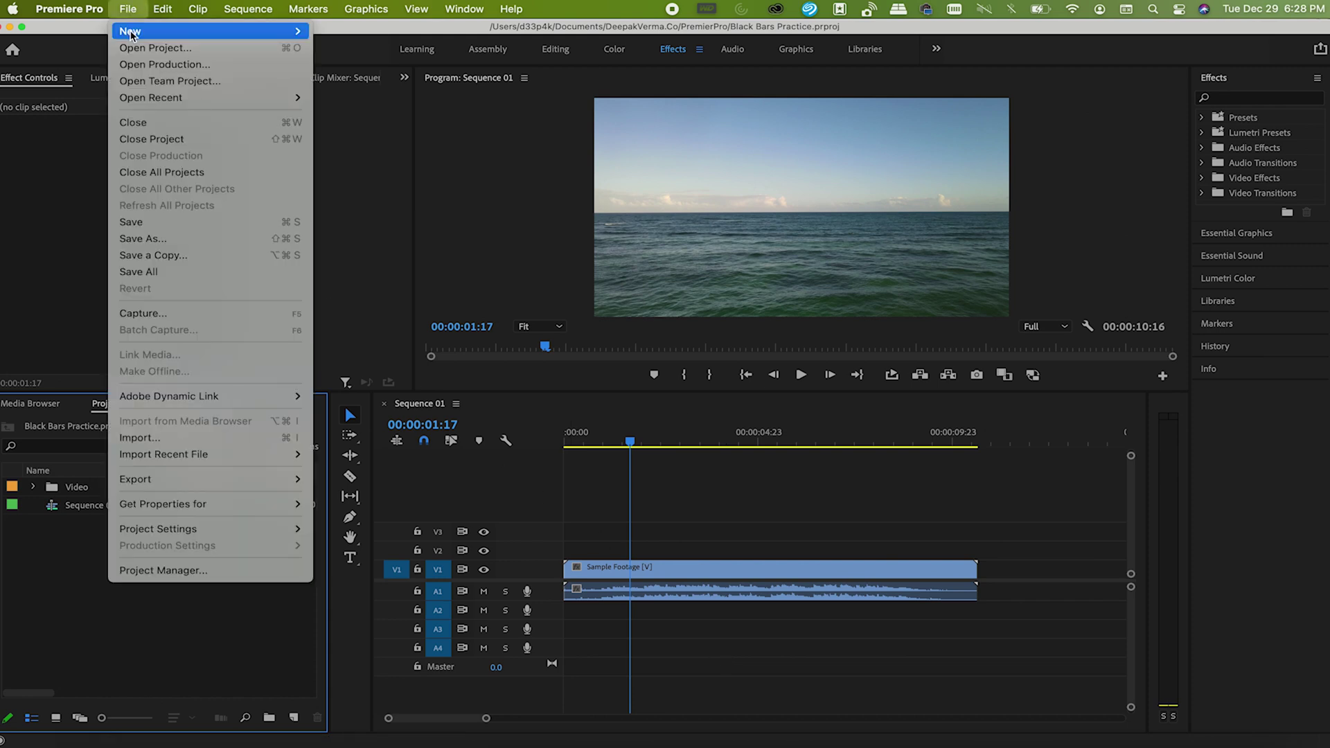
mouse_move(207, 31)
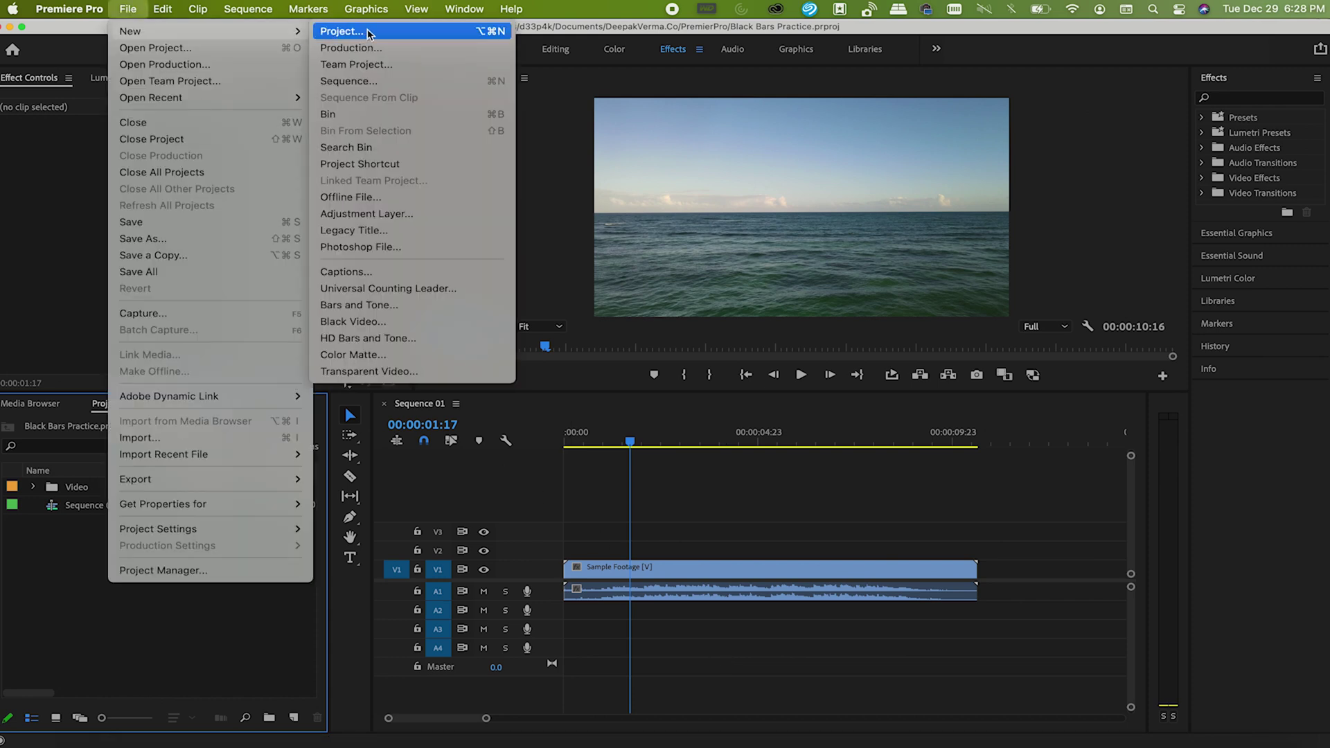
click(385, 215)
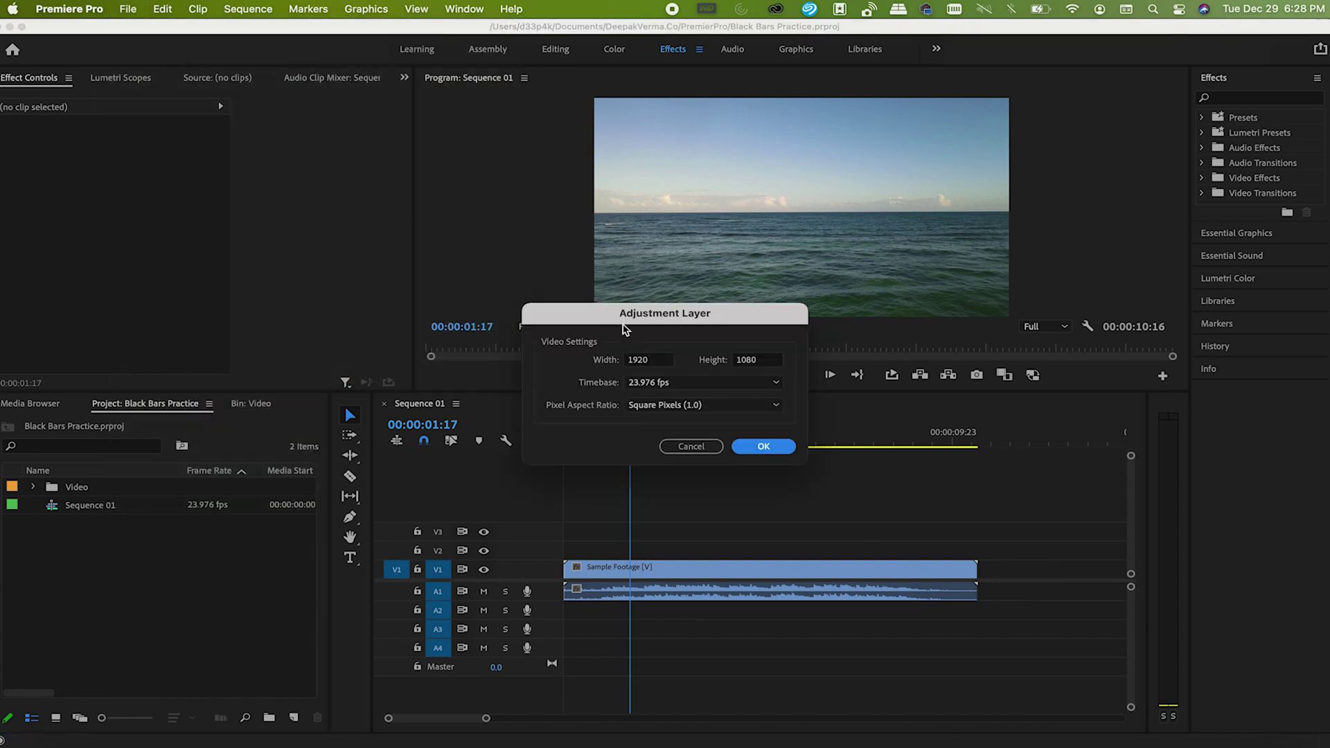
click(763, 448)
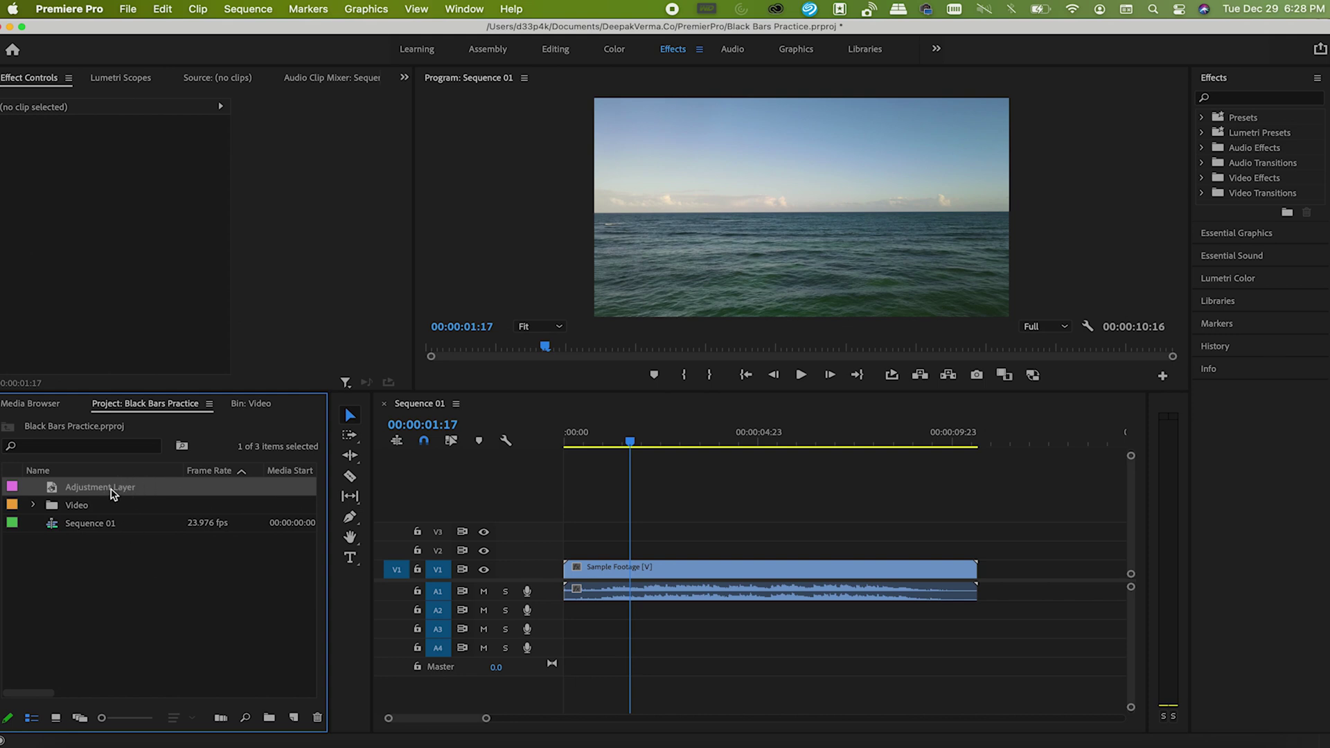
drag(111, 488, 565, 552)
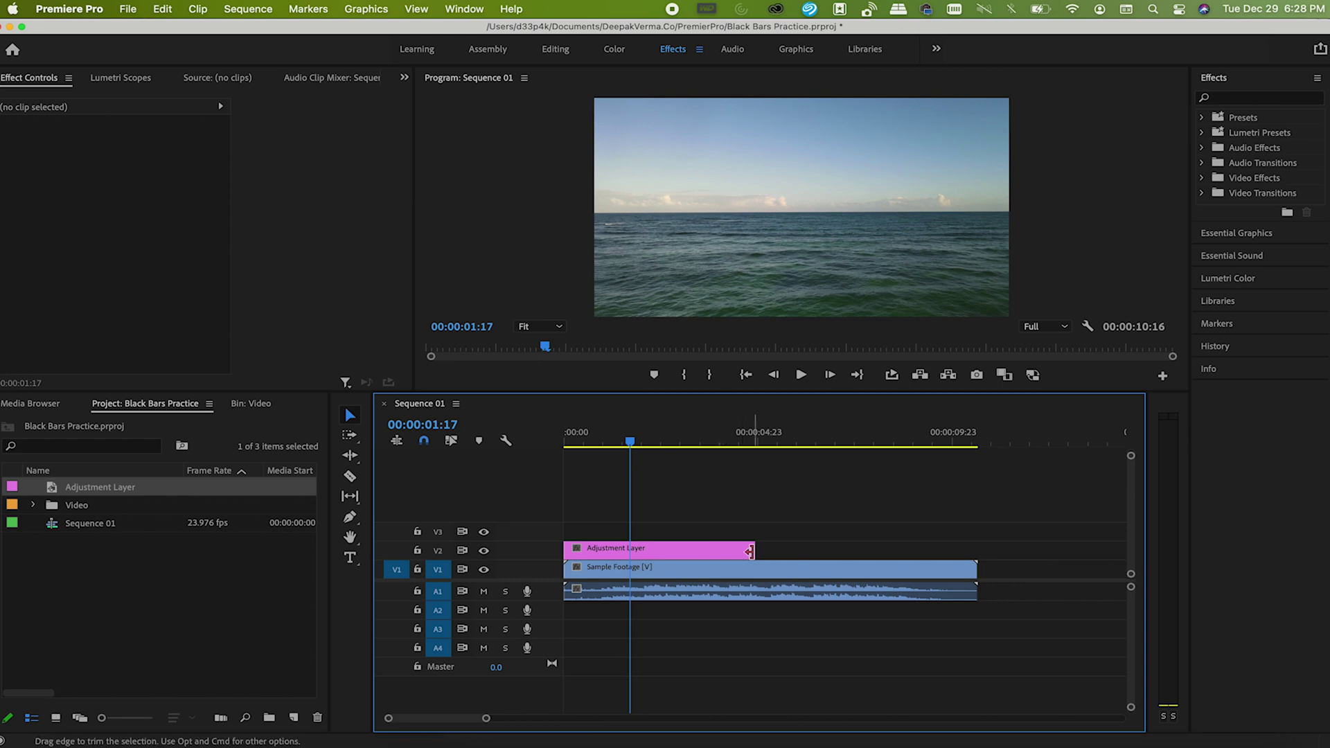
drag(754, 551, 970, 551)
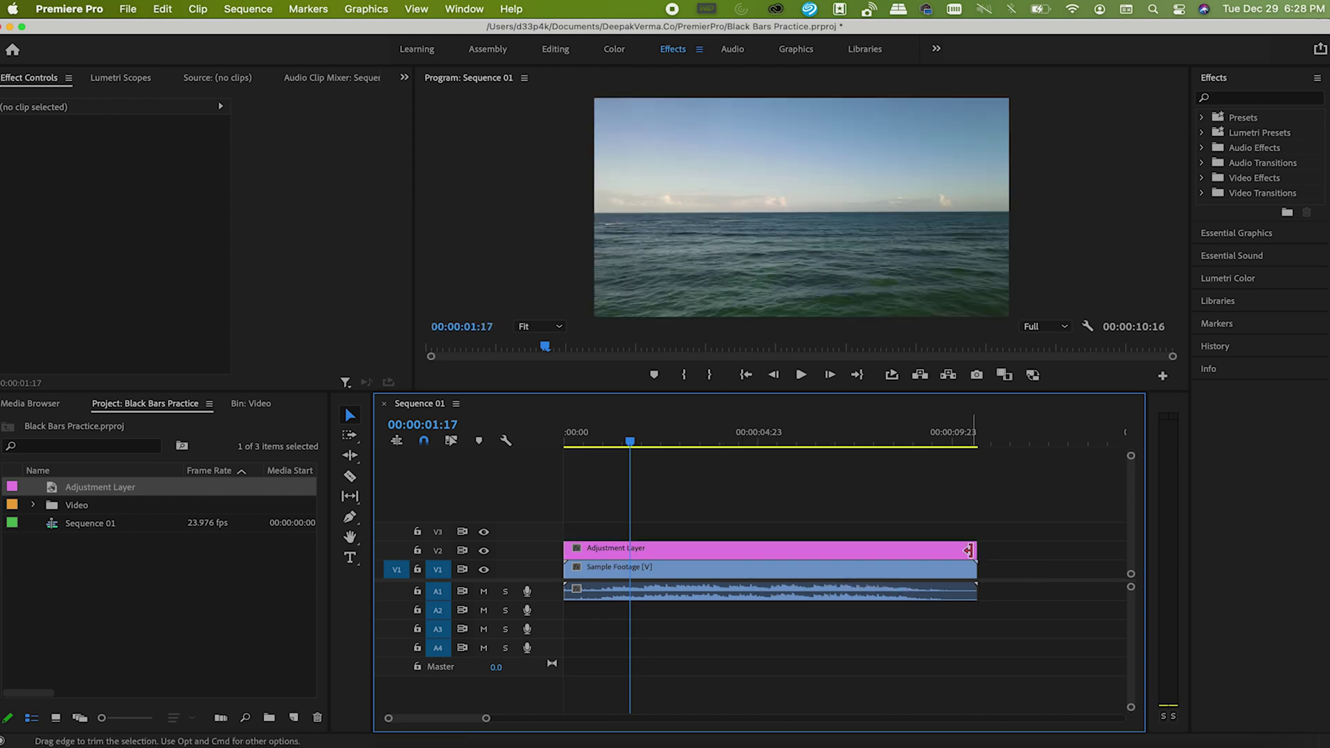
Search 'crop' and drag the Crop effect onto the adjustment layer, then select it in Effect Controls
click(895, 551)
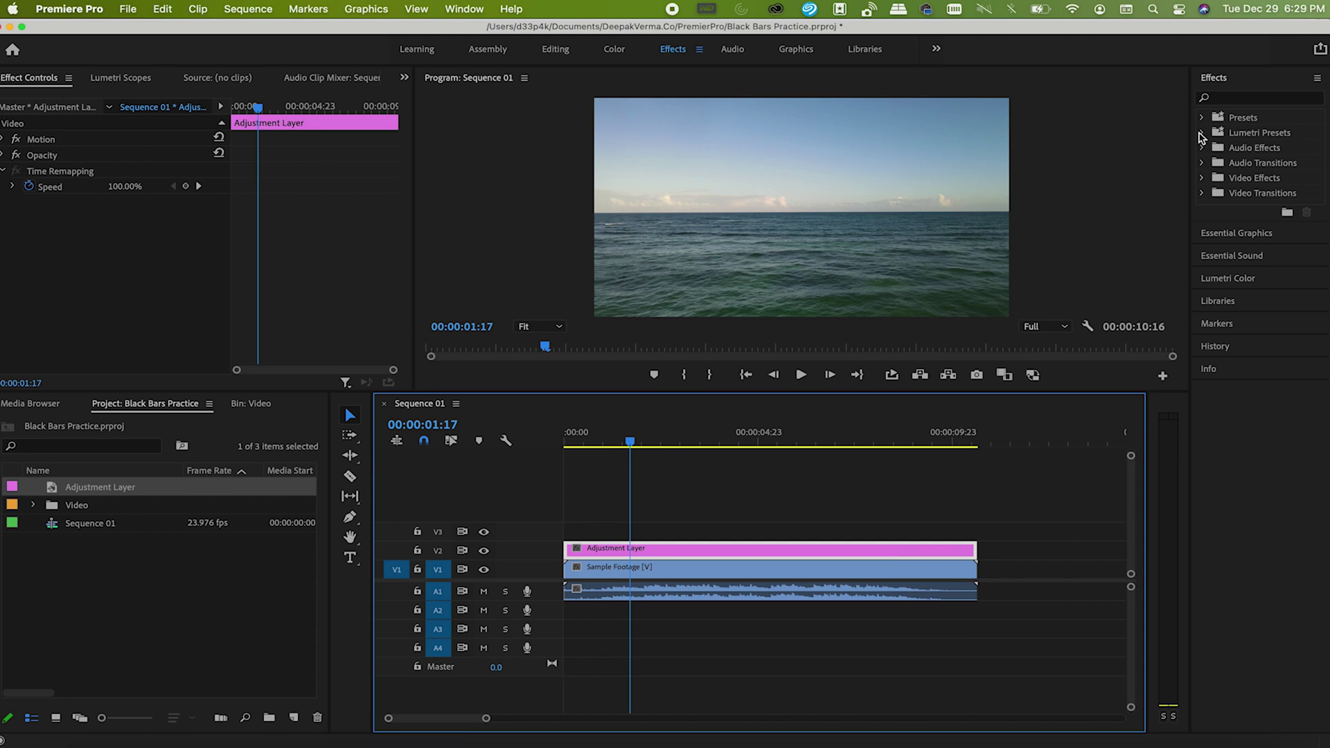
click(1256, 97)
text(crop)
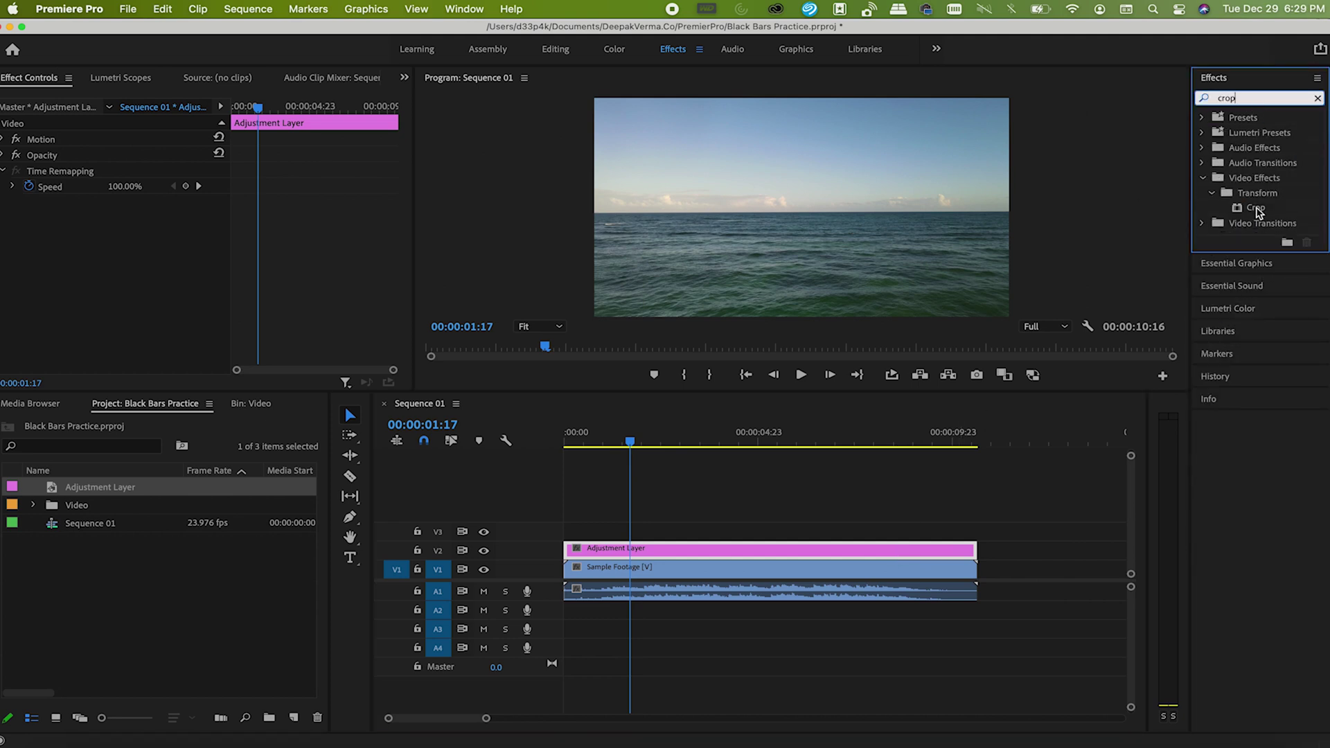
click(1259, 209)
drag(1258, 209, 748, 551)
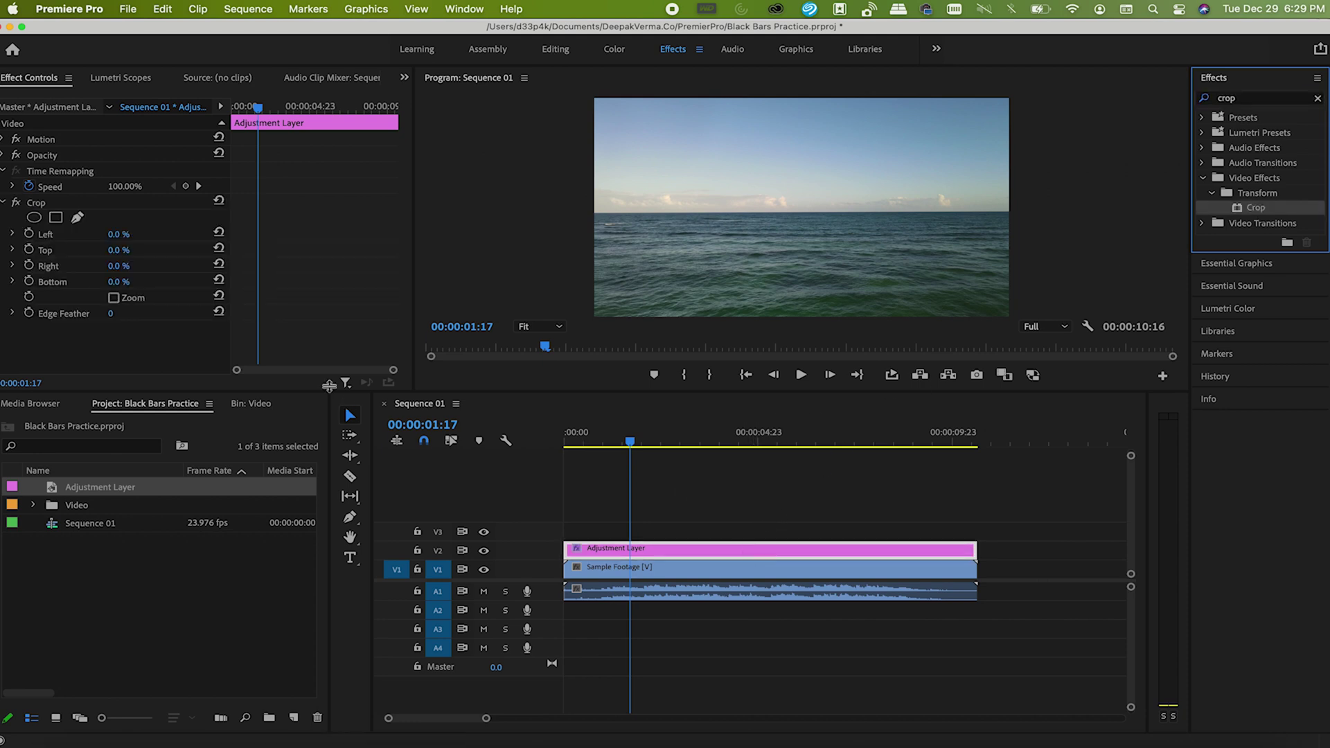
click(595, 549)
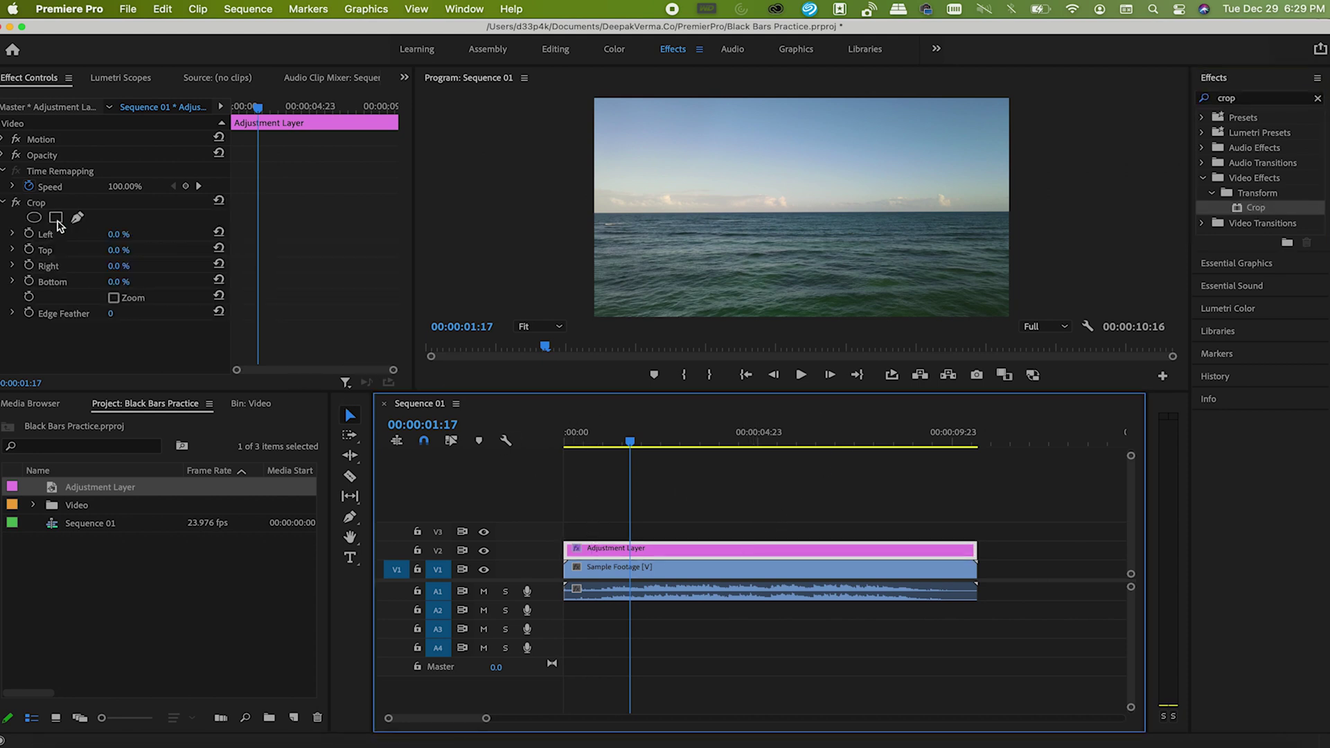
click(40, 205)
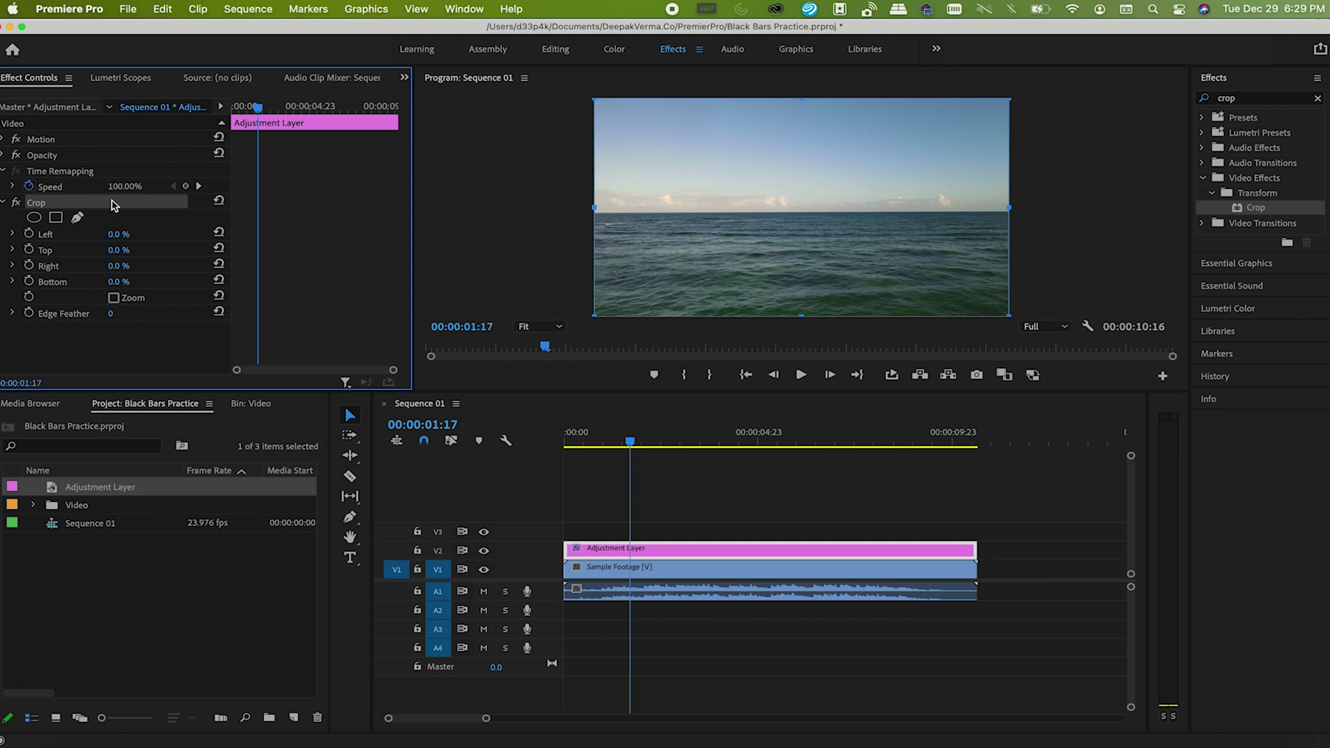
Set Crop Top and Crop Bottom to 12% each
click(128, 248)
text(12)
key(Return)
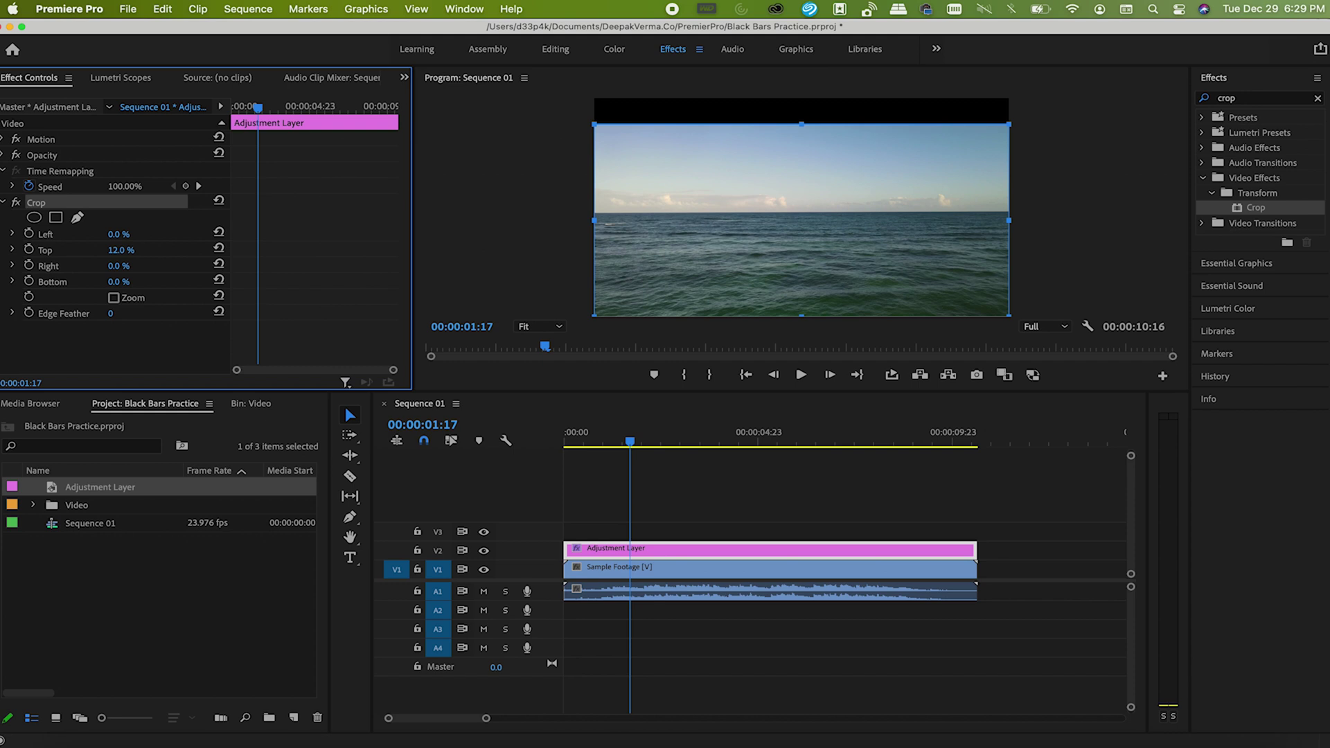
click(117, 282)
text(12)
key(Return)
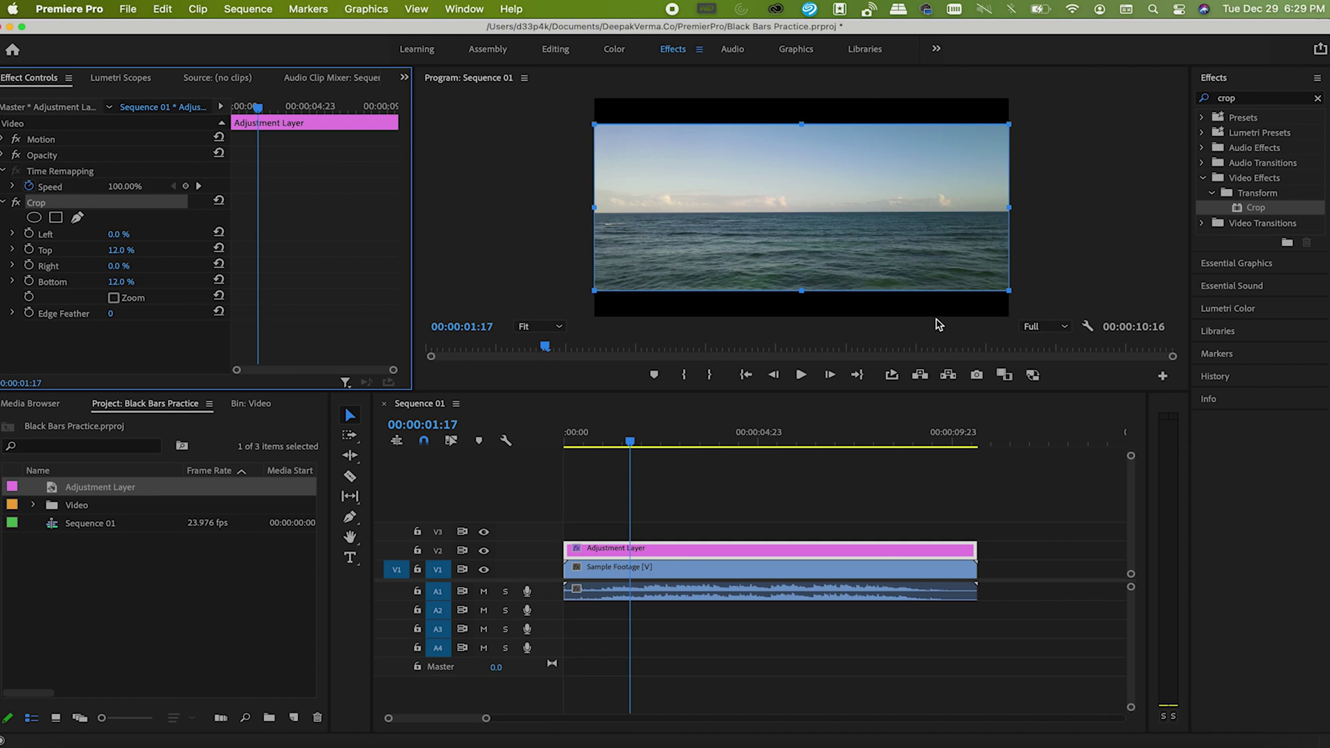
Deselect and reselect the adjustment layer to preview the 12% letterbox bars
click(1119, 267)
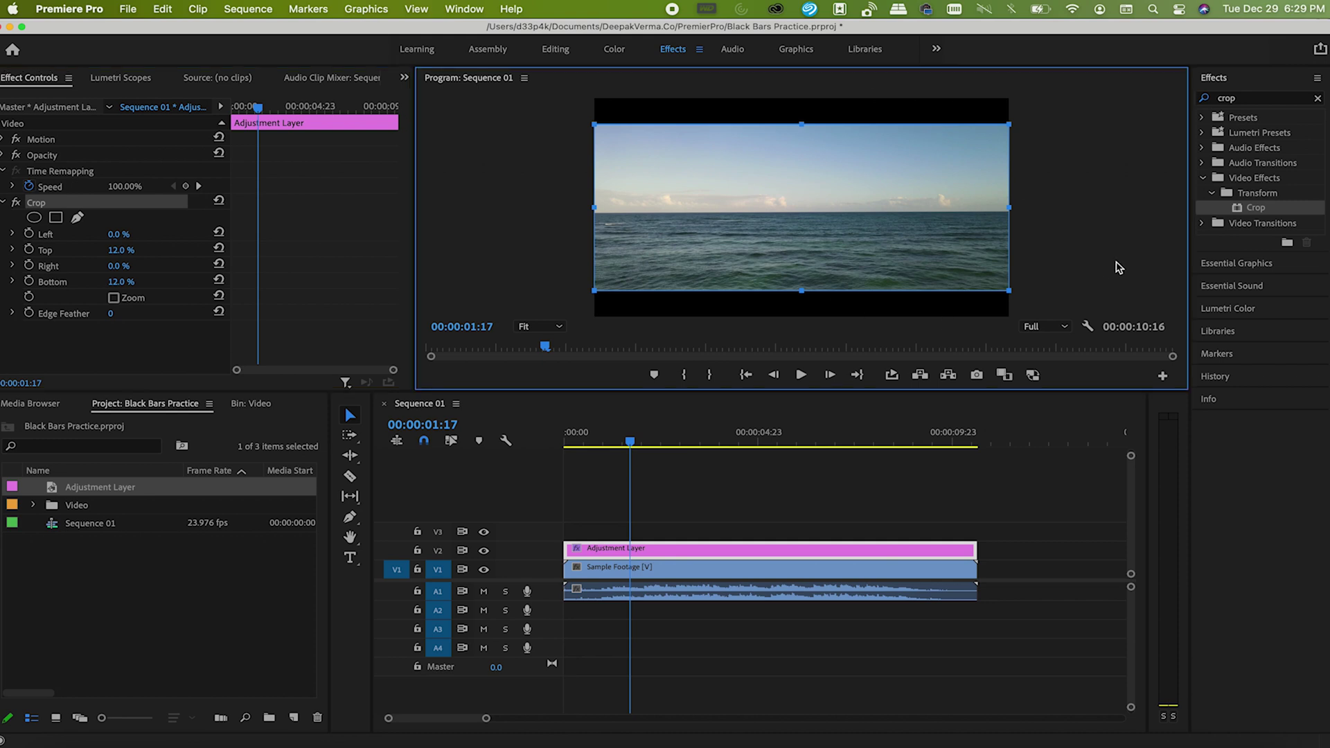
click(781, 546)
click(810, 512)
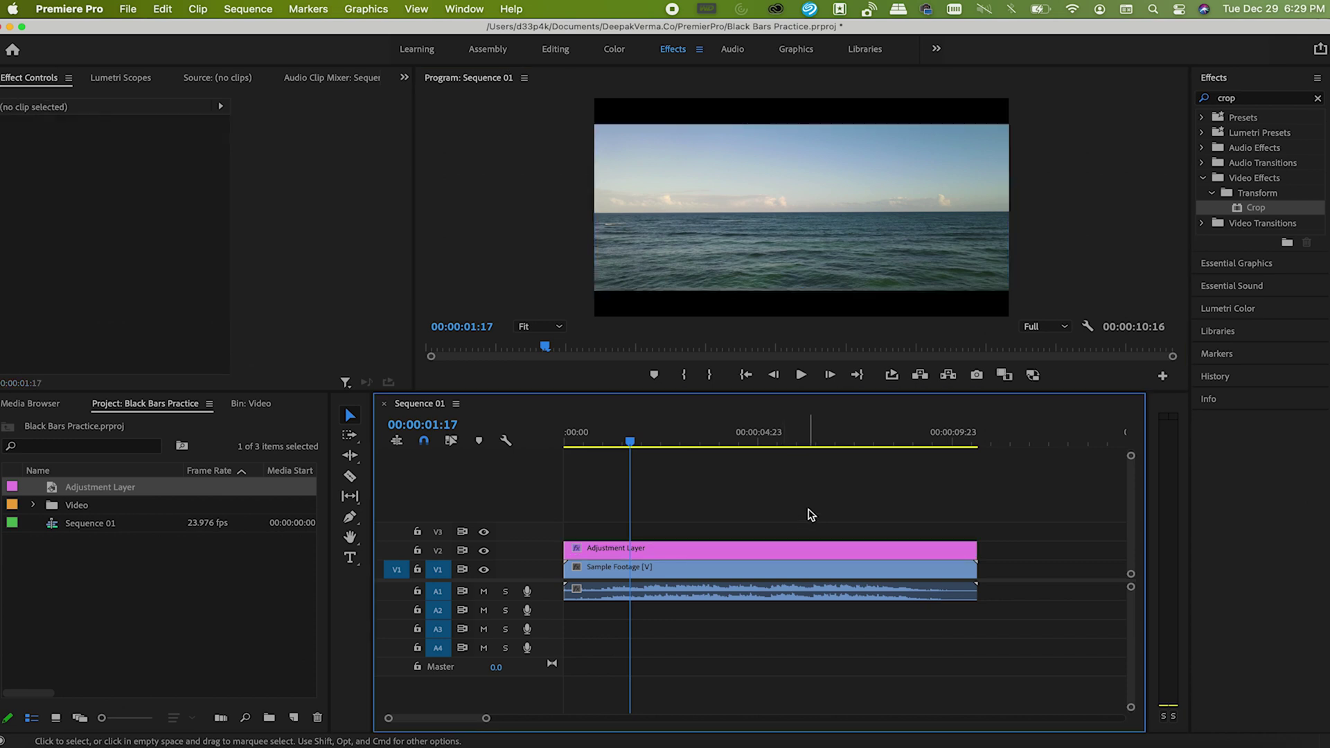
click(710, 555)
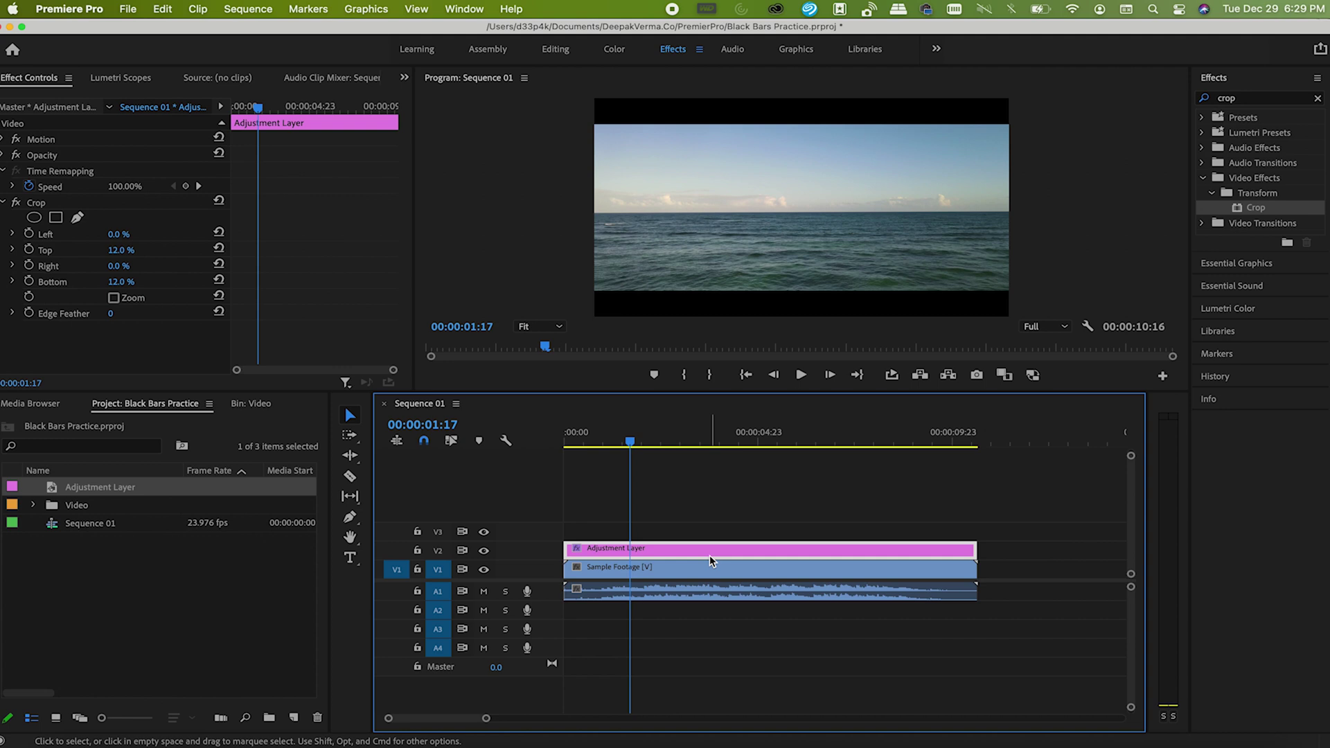
Reset Top and Bottom crop to 0% and keyframe both at 00:00:00:00
click(218, 249)
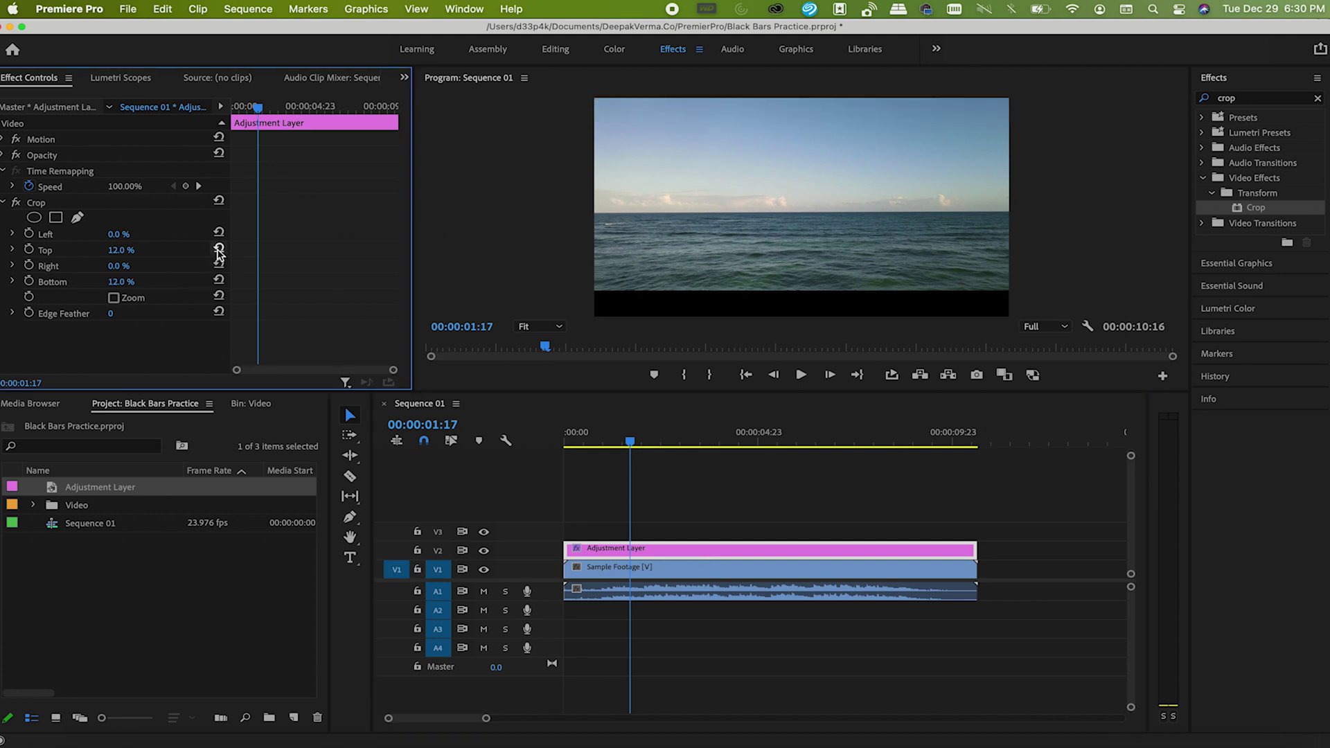
click(219, 280)
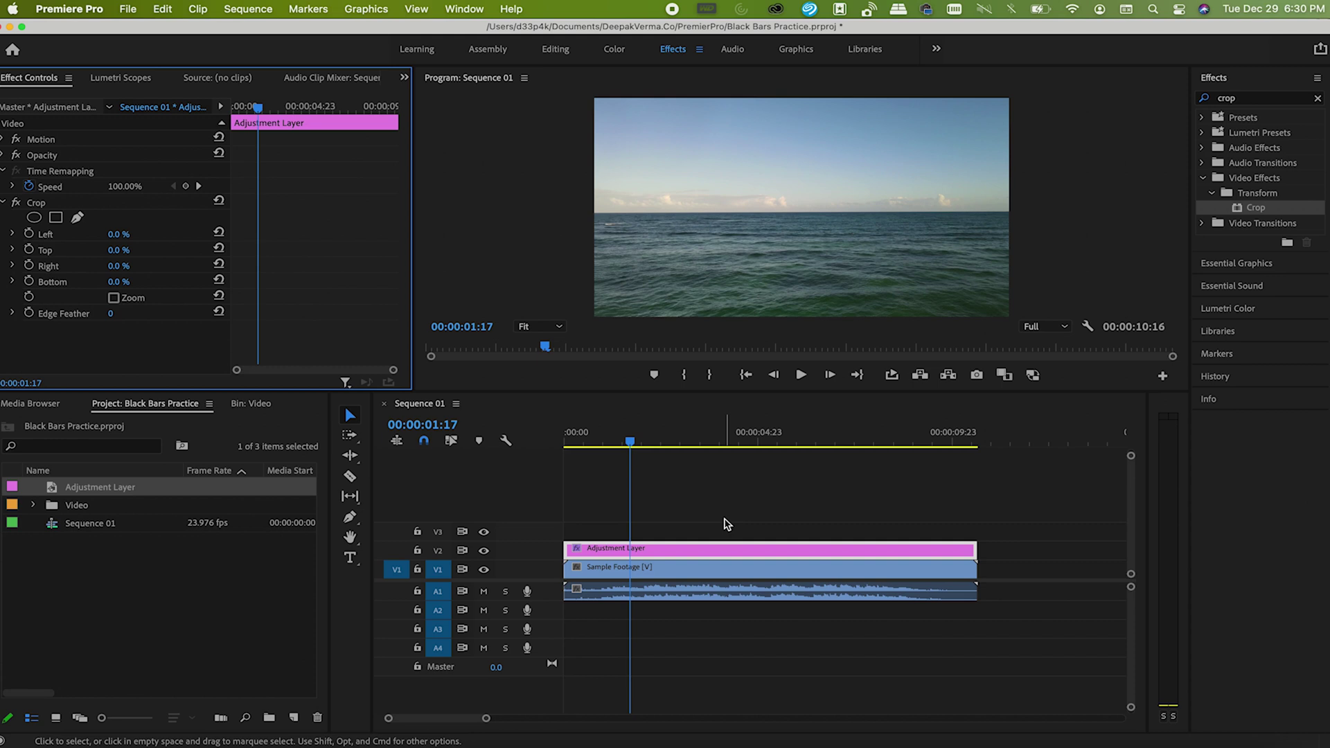
drag(630, 441, 552, 451)
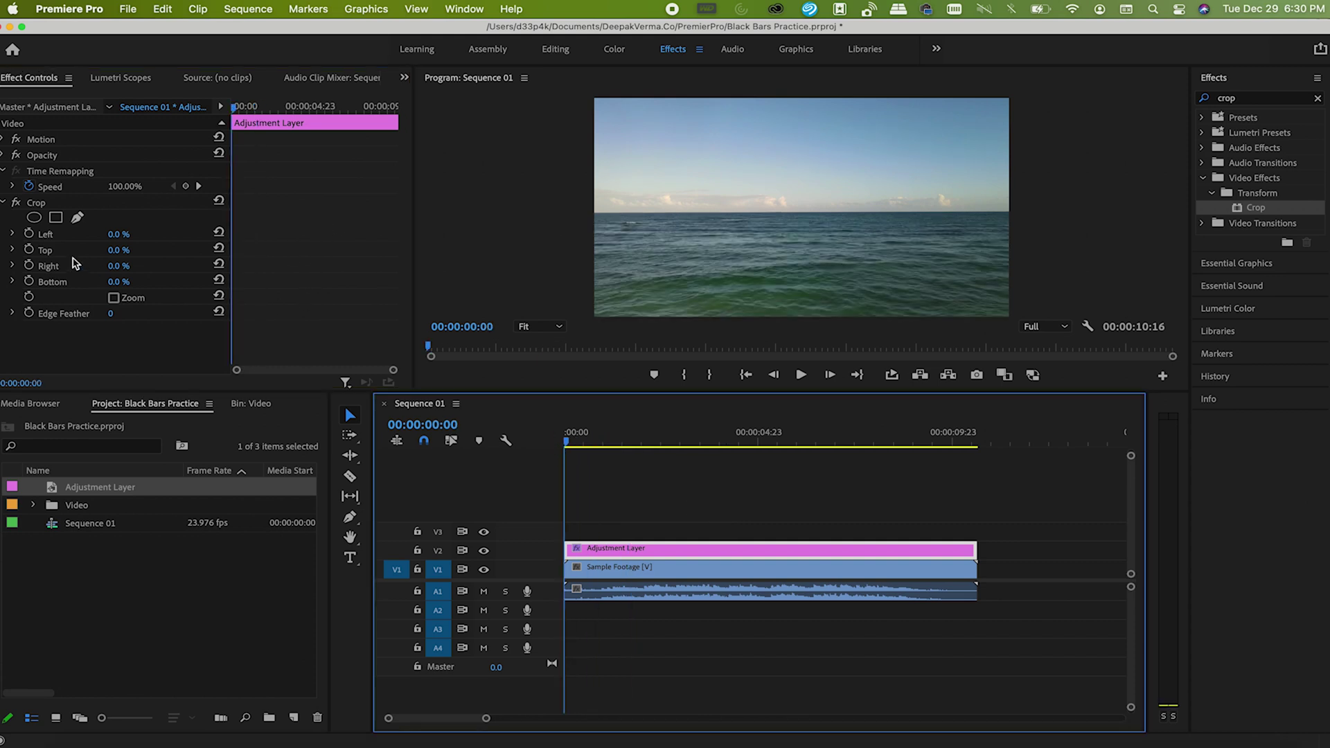
click(29, 250)
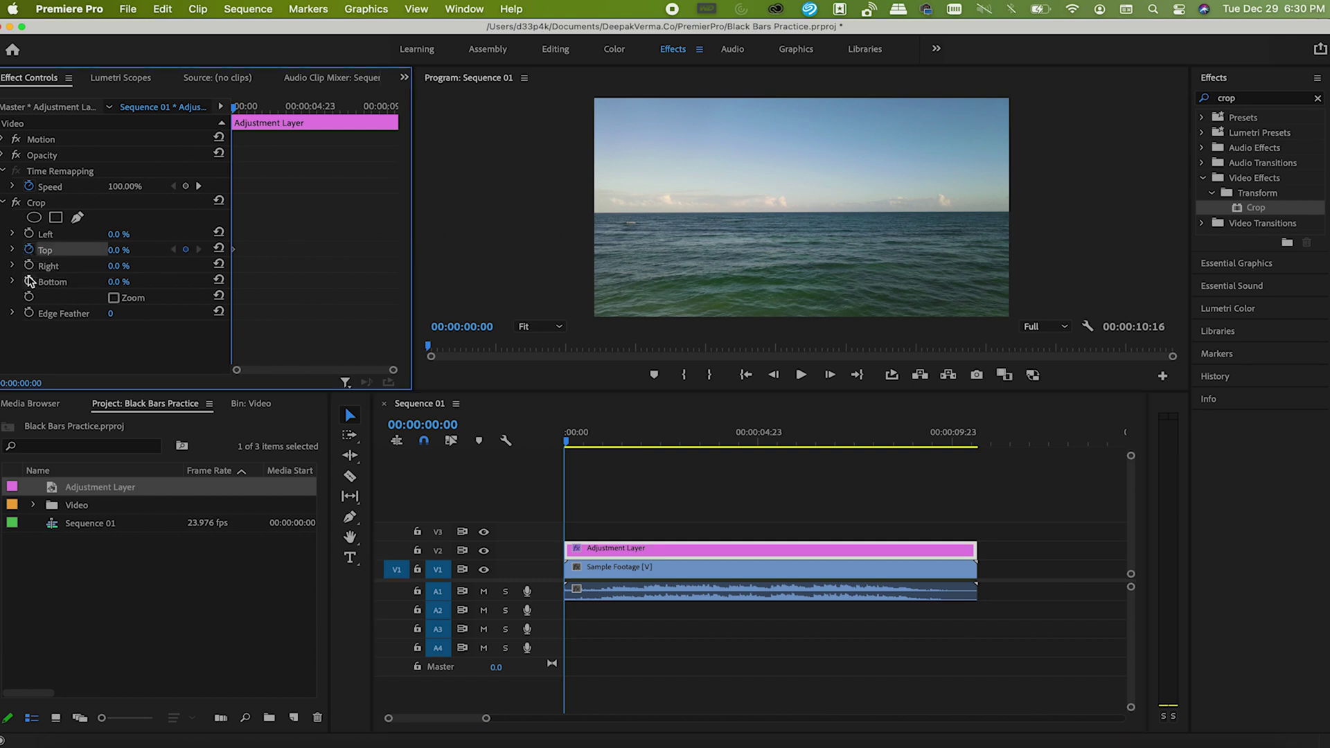
click(29, 282)
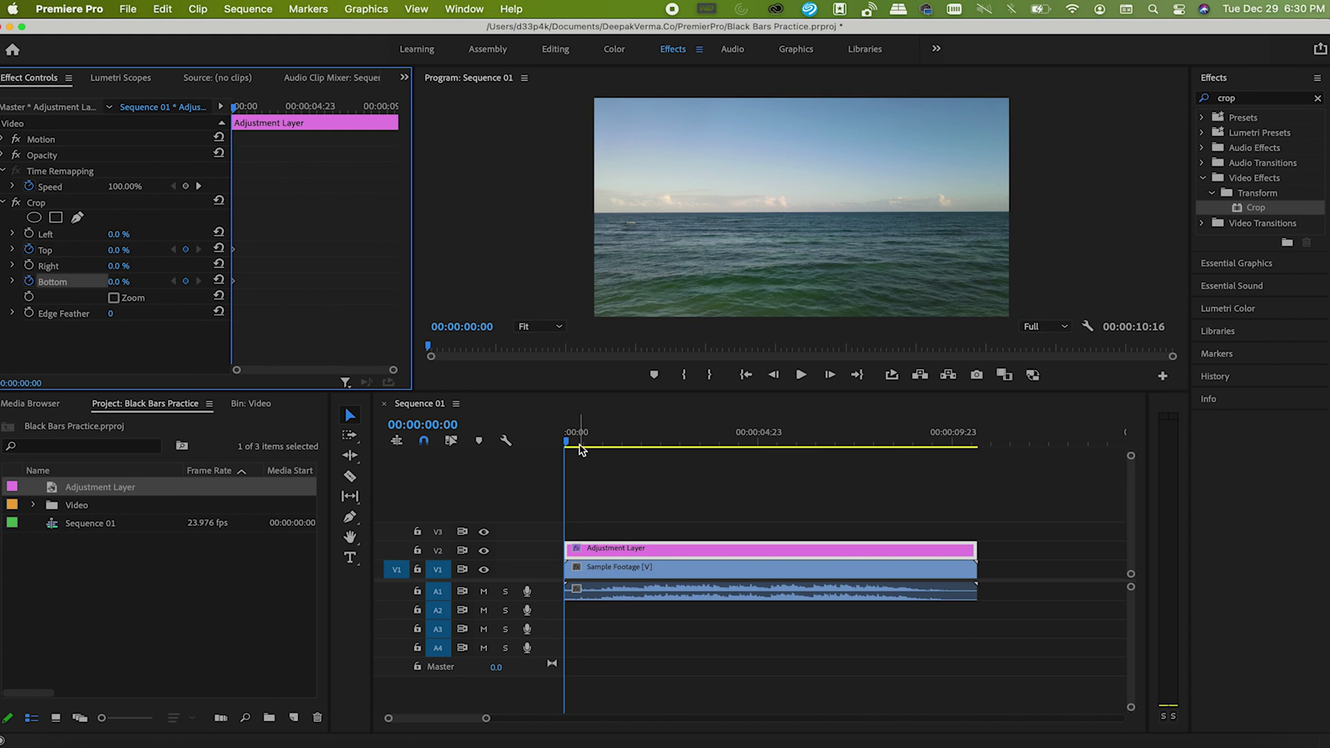
At 00:00:01:03, add Top and Bottom crop keyframes and set both to 12%
drag(568, 446, 612, 446)
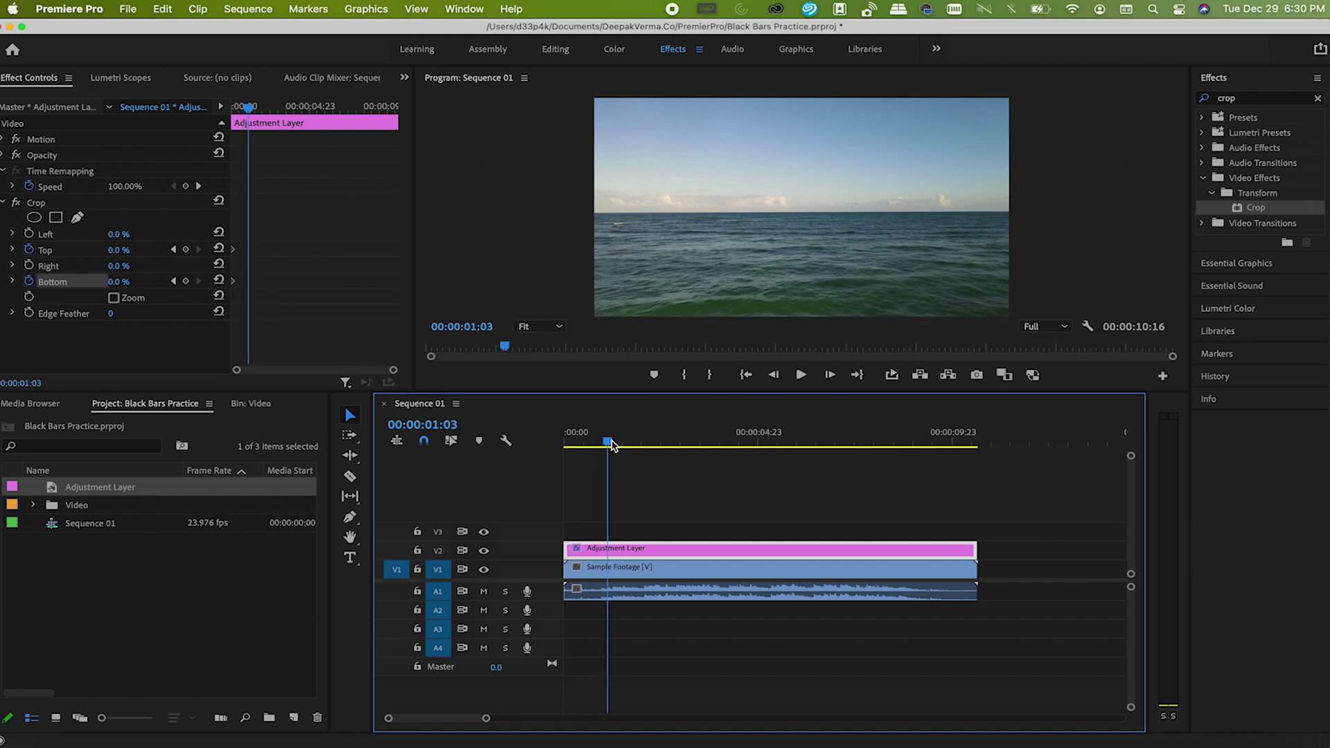
click(186, 249)
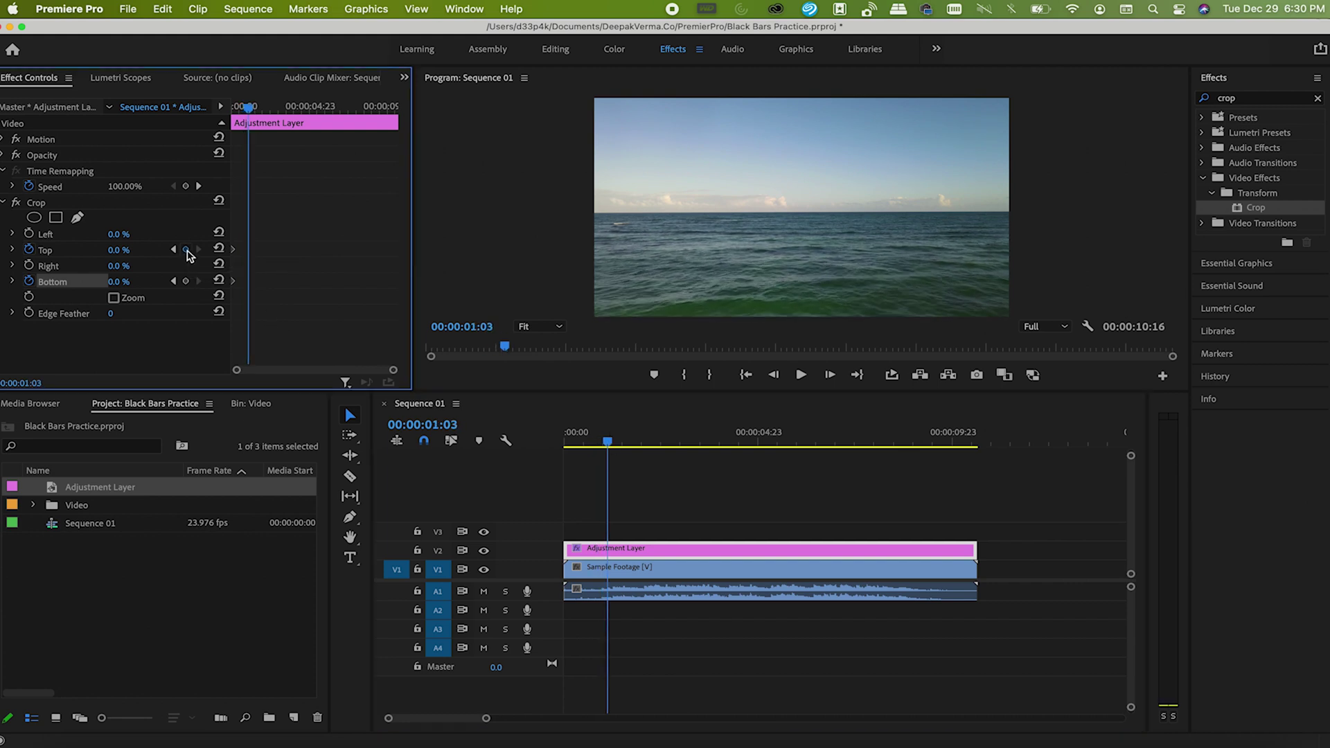
click(186, 280)
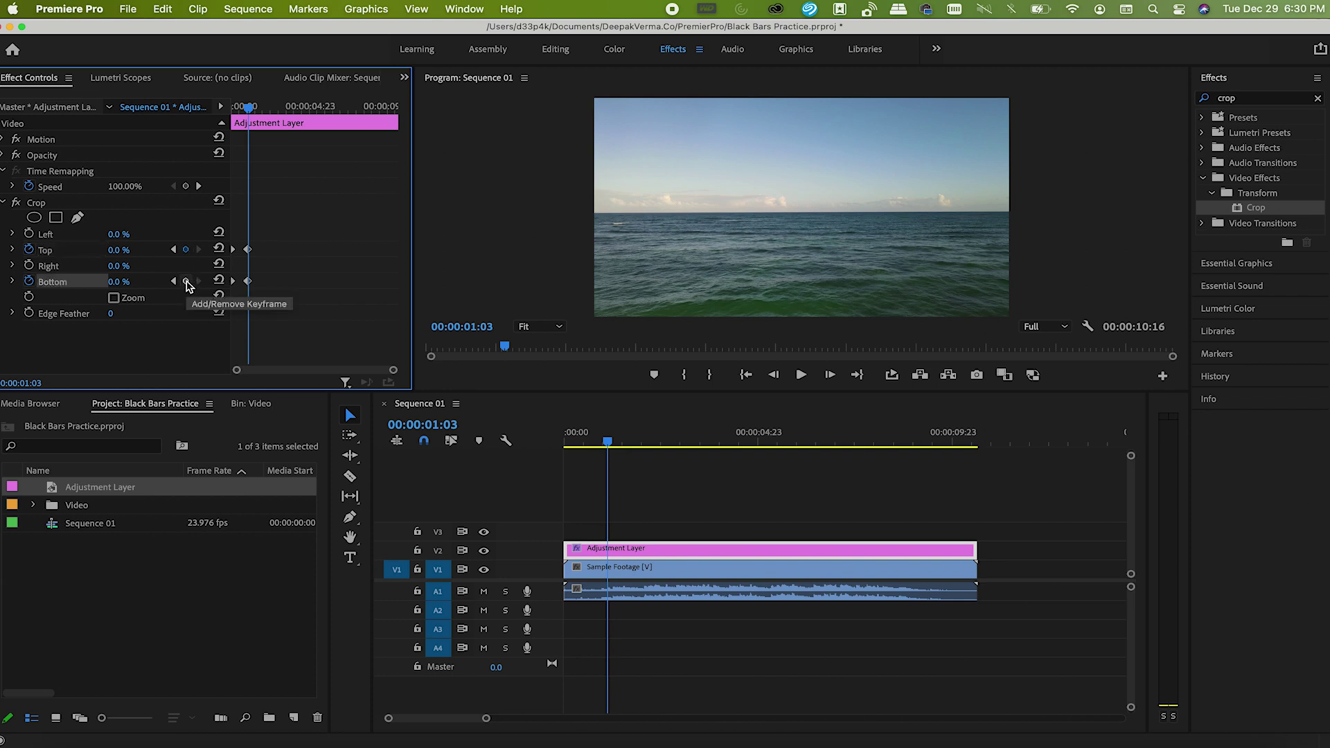
click(120, 250)
text(12)
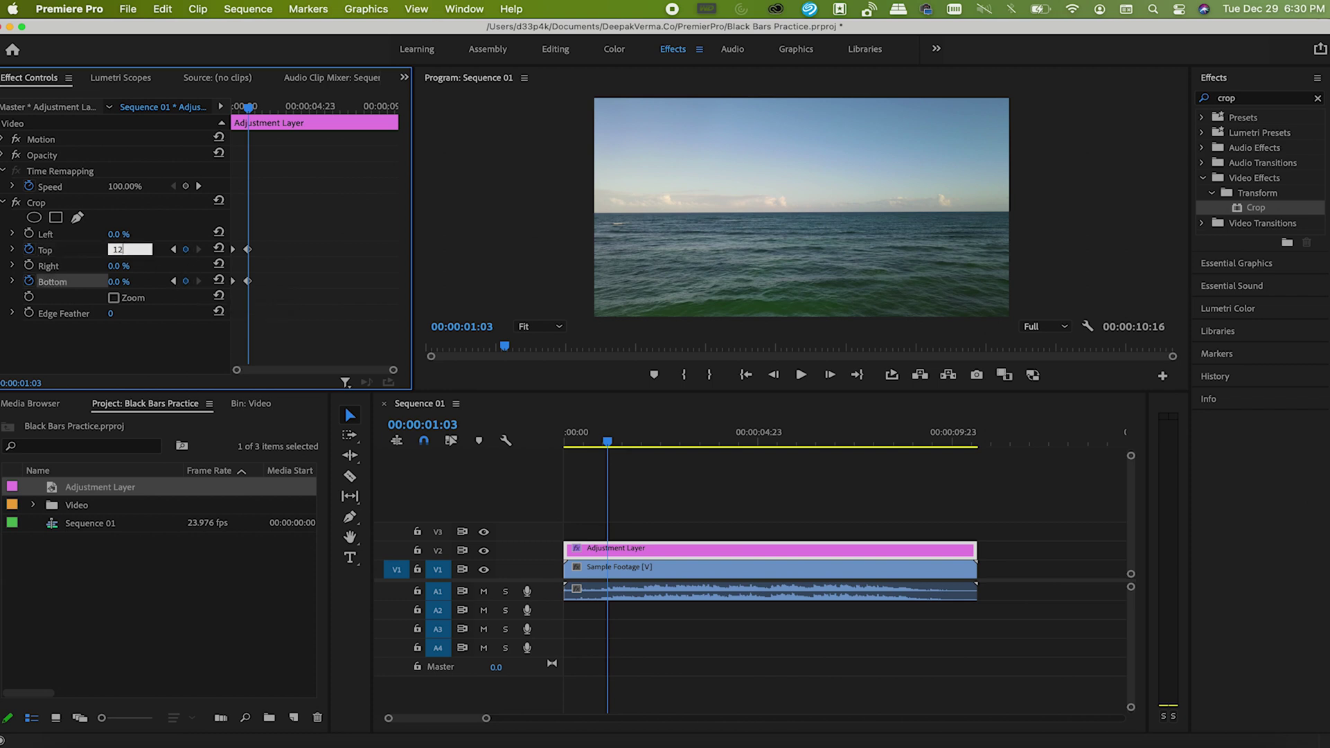
key(Return)
click(119, 281)
text(12)
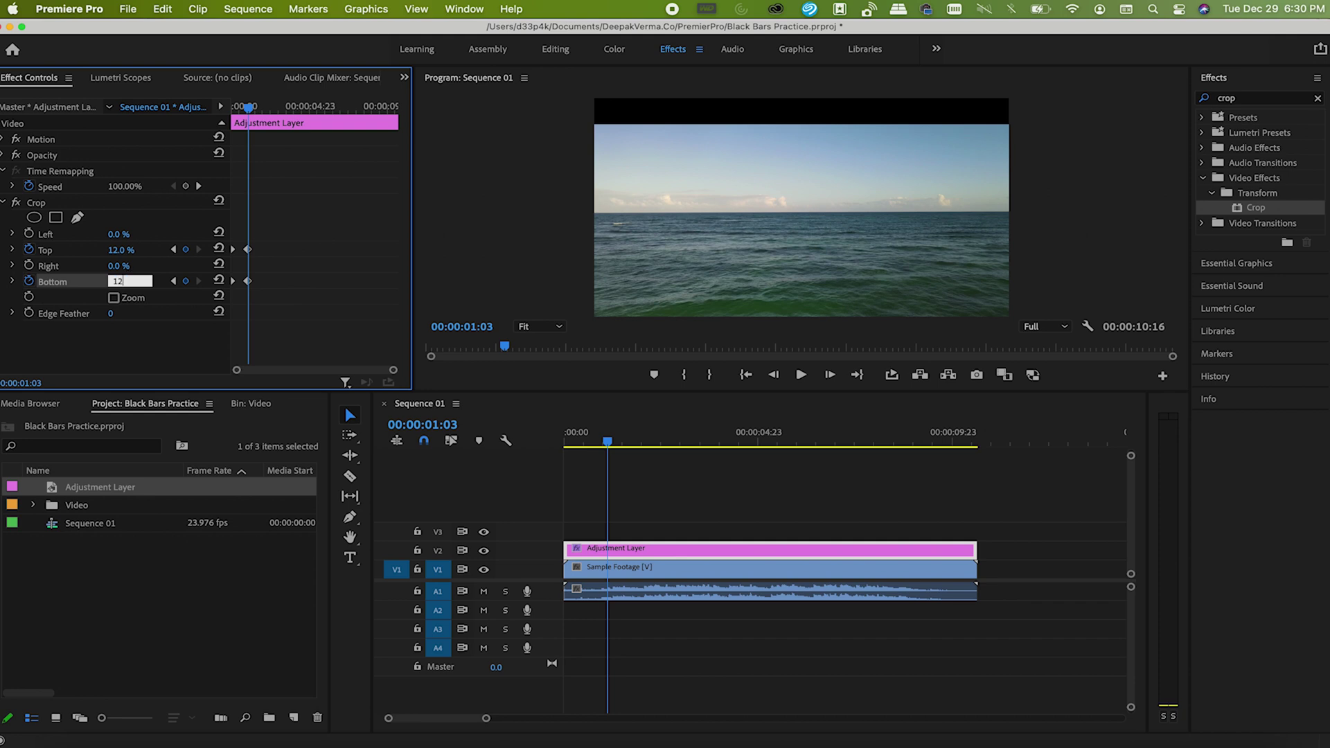
key(Return)
Return the playhead to the start and render previews with Sequence > Render In to Out
drag(612, 449, 566, 443)
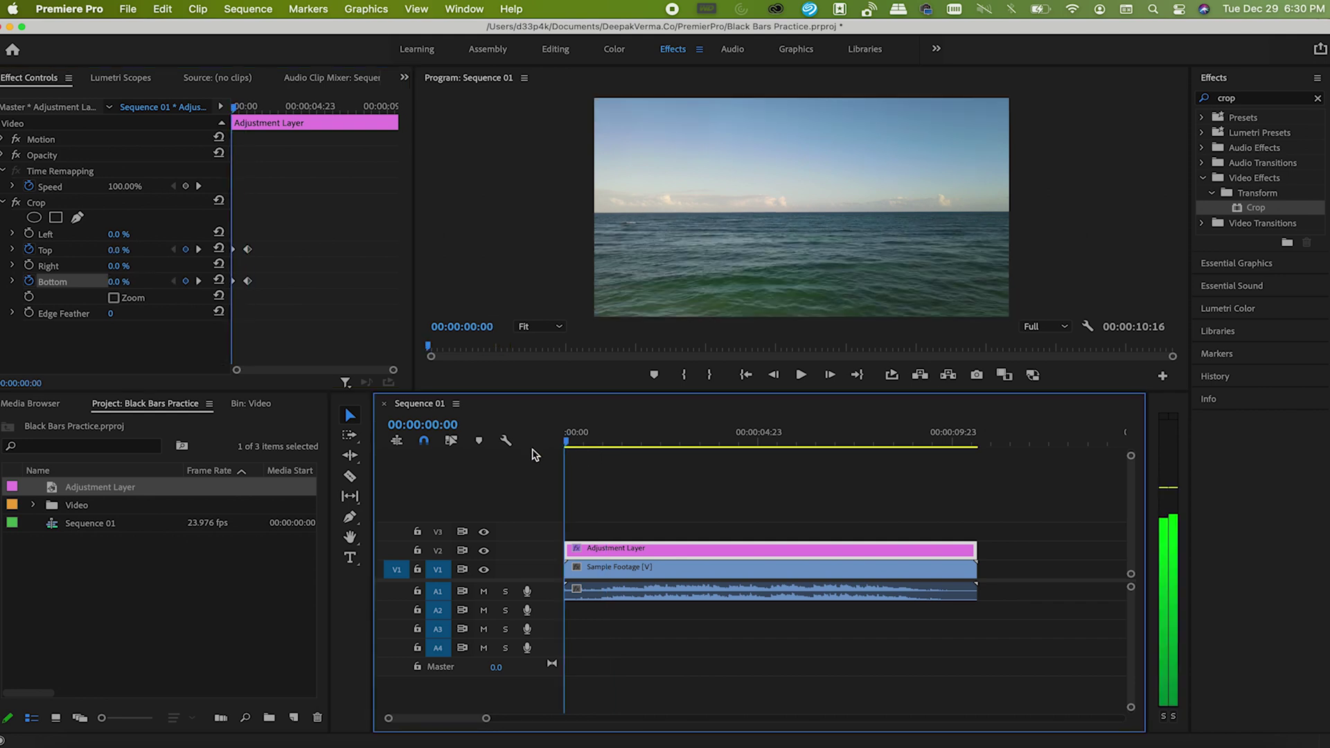
click(132, 11)
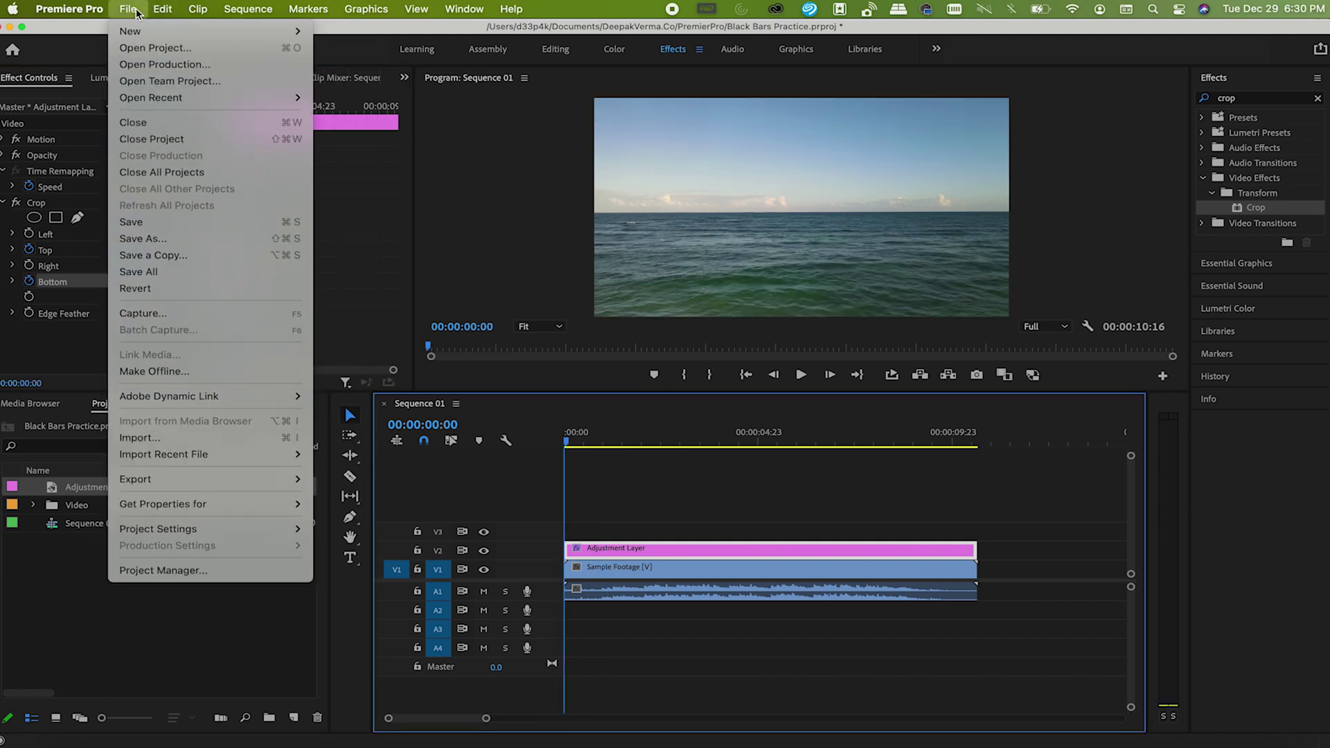
mouse_move(248, 8)
click(254, 72)
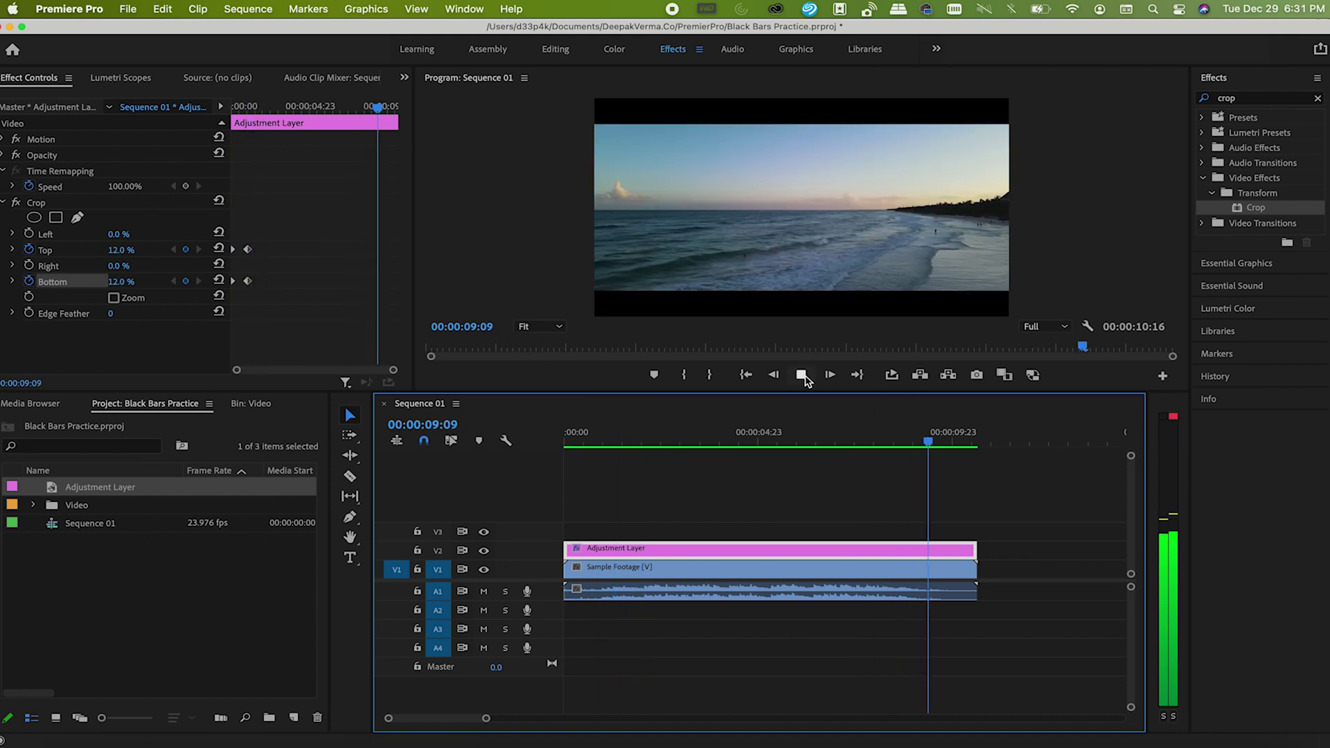
Play back the bars sliding in, then move the playhead to about 00:00:08:23
click(802, 375)
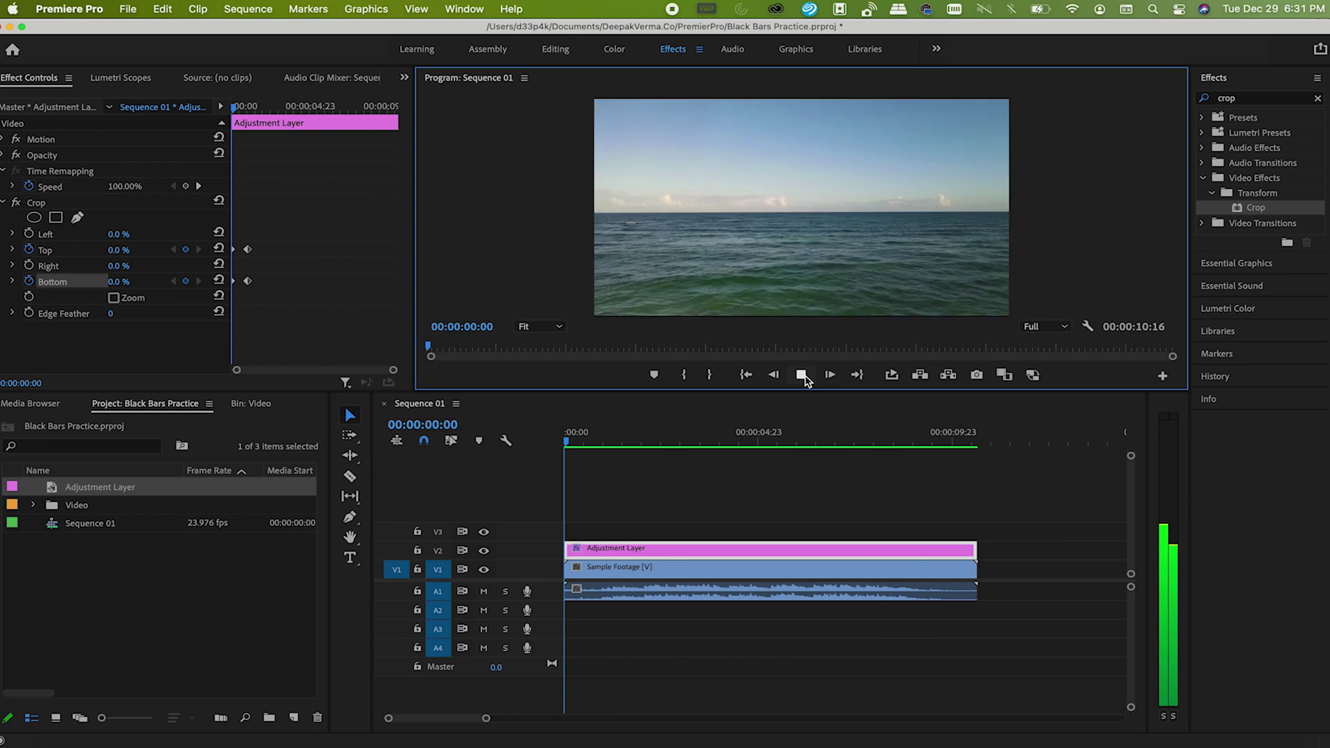
click(802, 375)
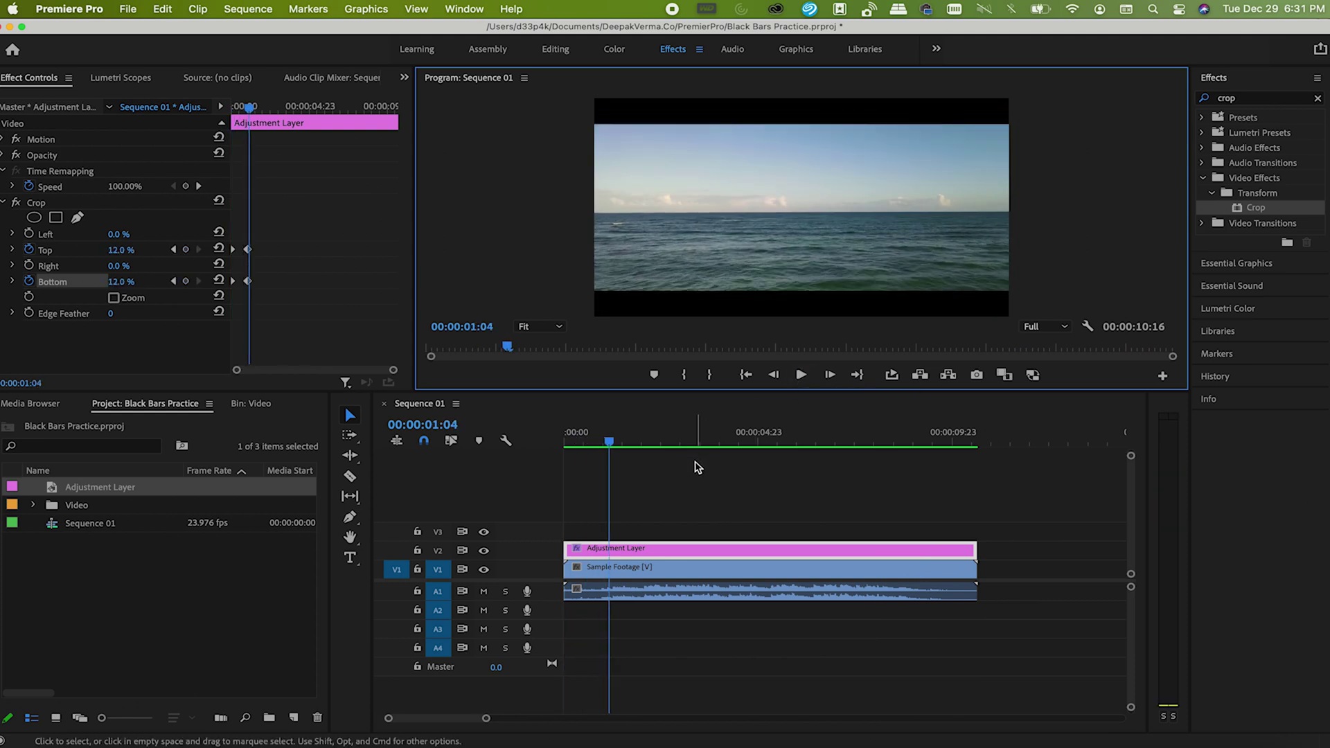
drag(611, 442, 914, 461)
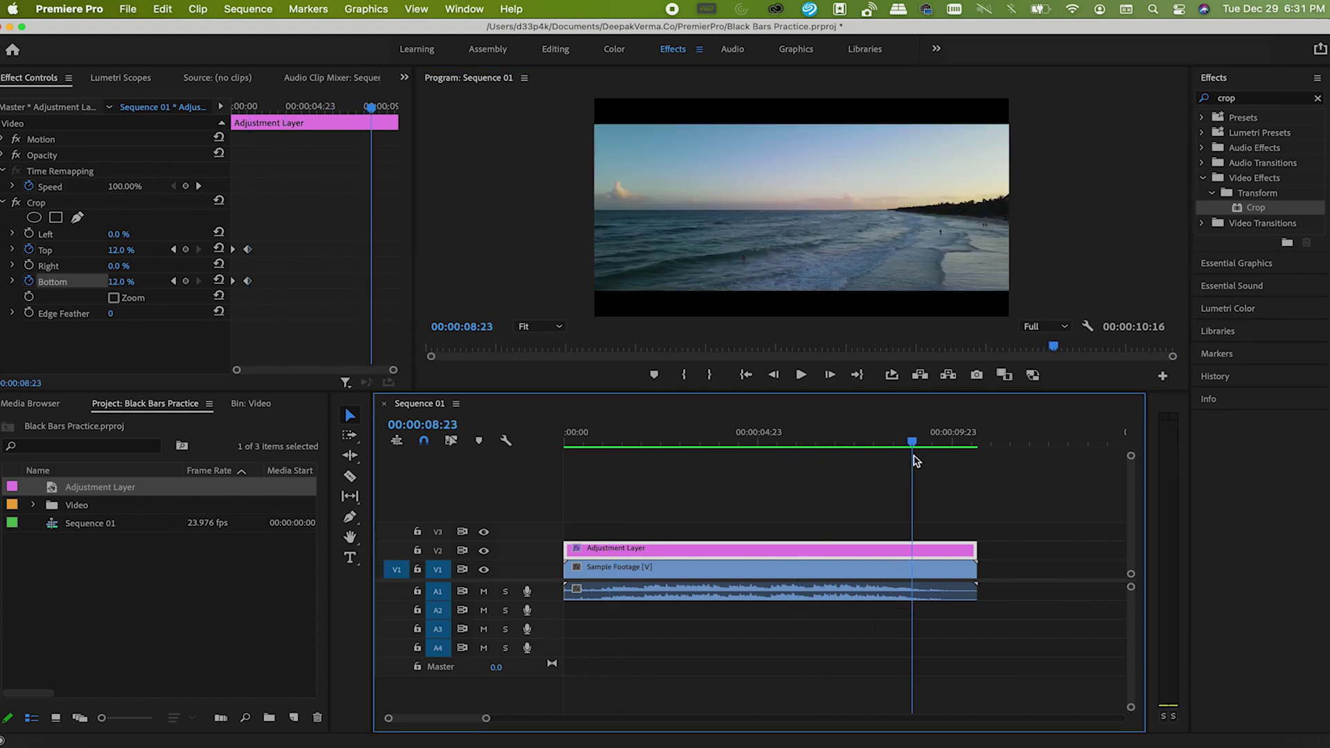
Keyframe Top and Bottom crop at 12% at 00:00:08:23, and reset both to 0% at 00:00:10:14
click(186, 250)
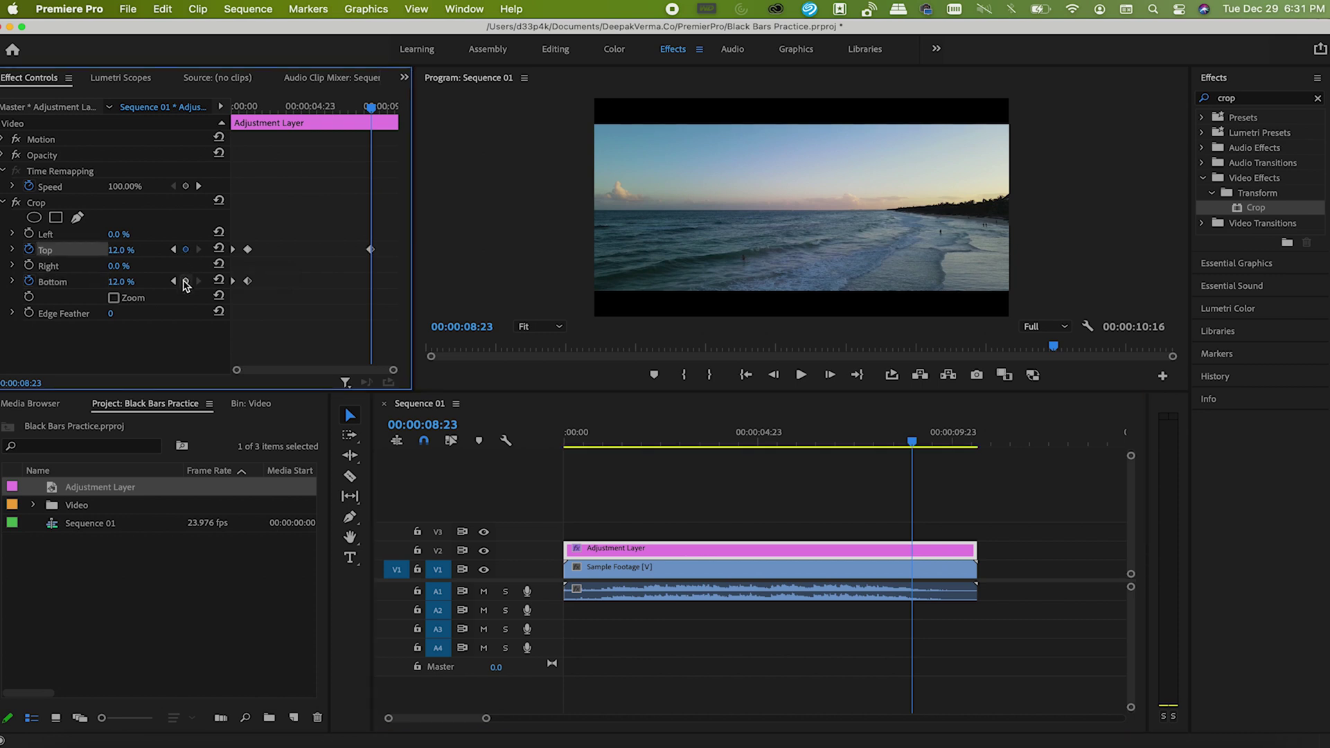
click(186, 281)
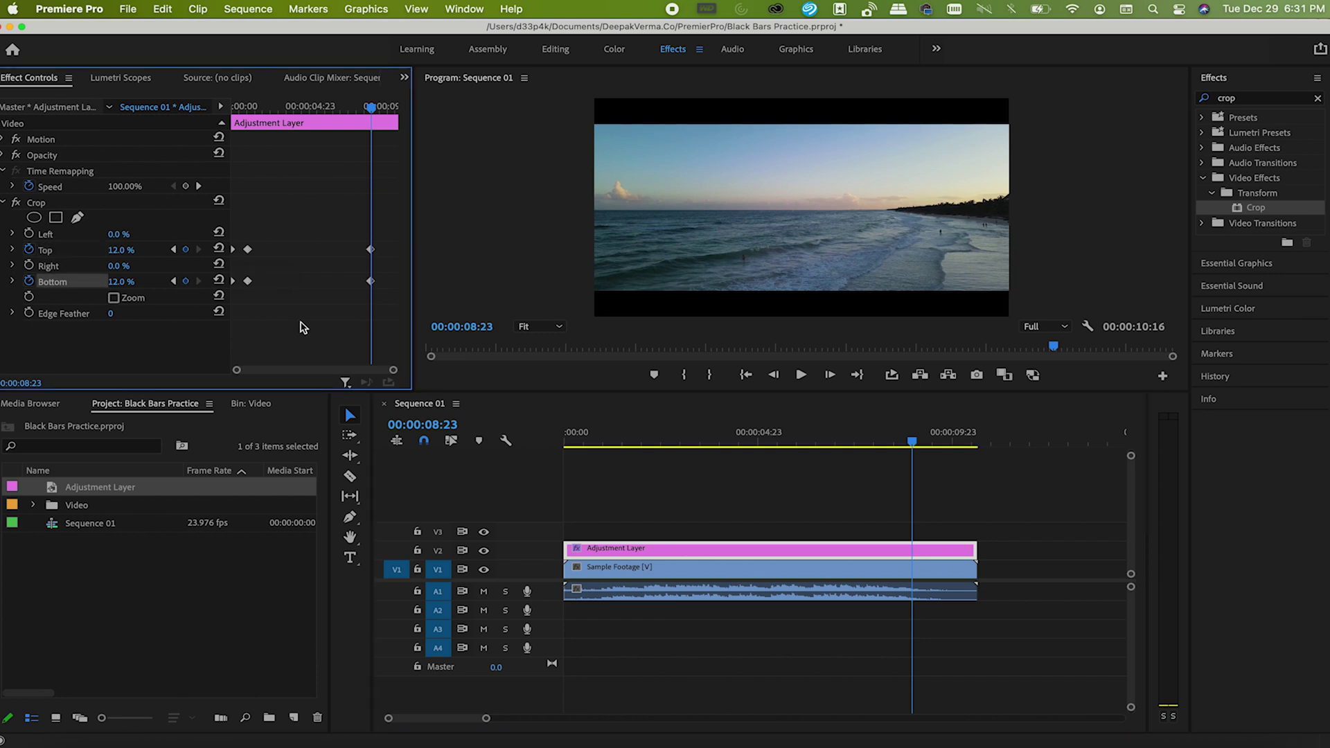
drag(913, 447, 978, 447)
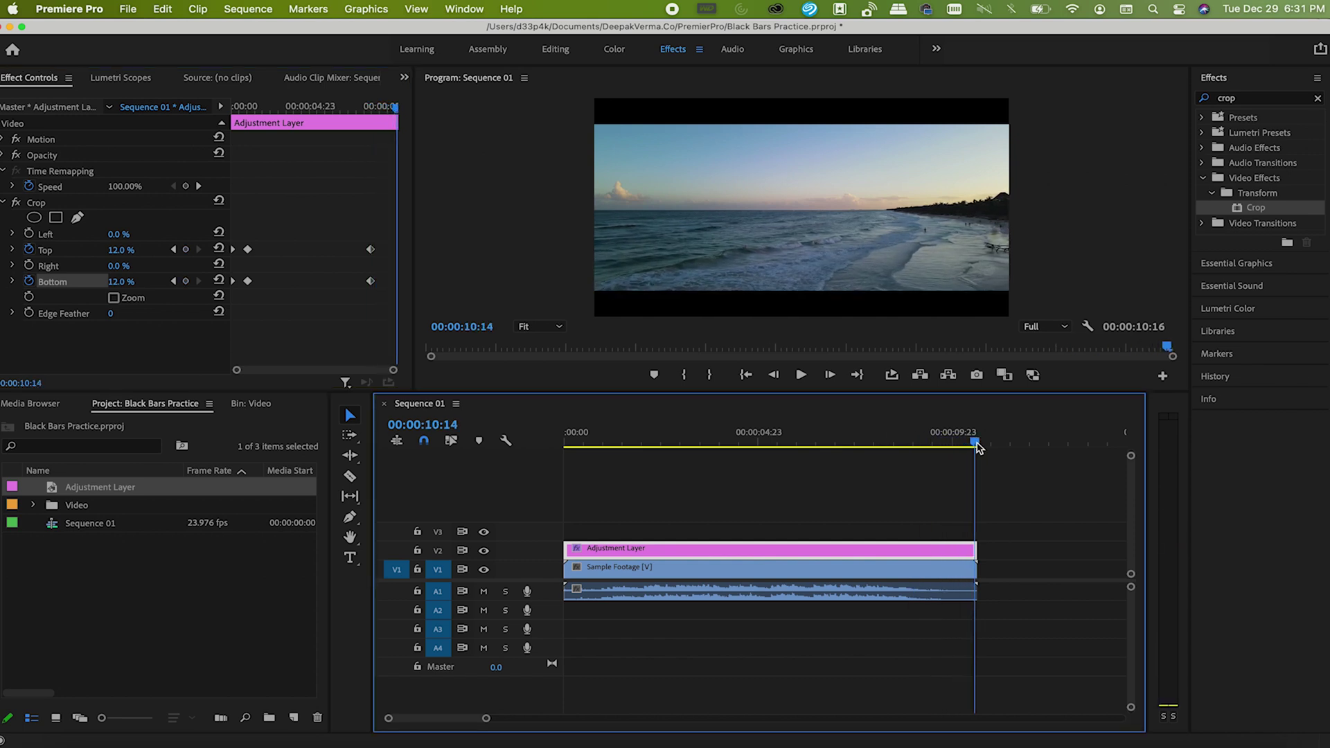
click(219, 249)
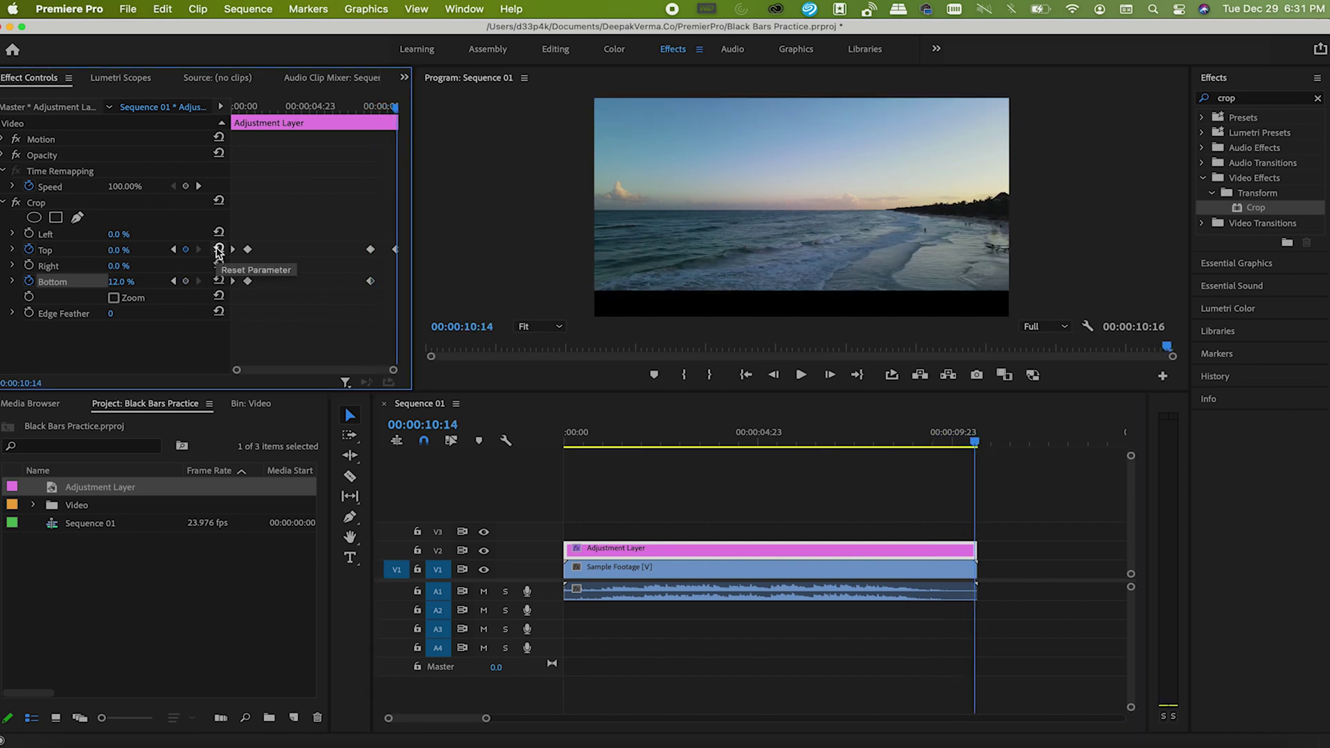
click(219, 281)
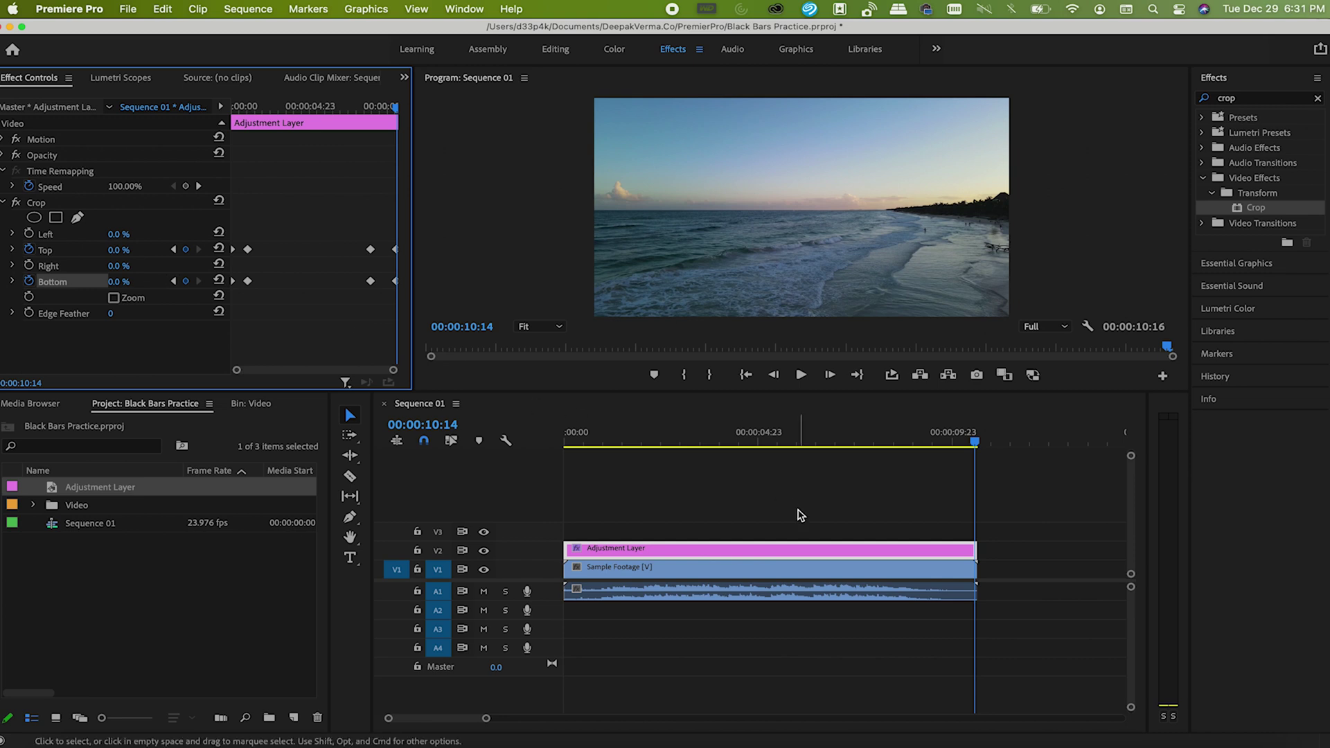
Render the sequence's video previews with Sequence > Render In to Out
click(250, 11)
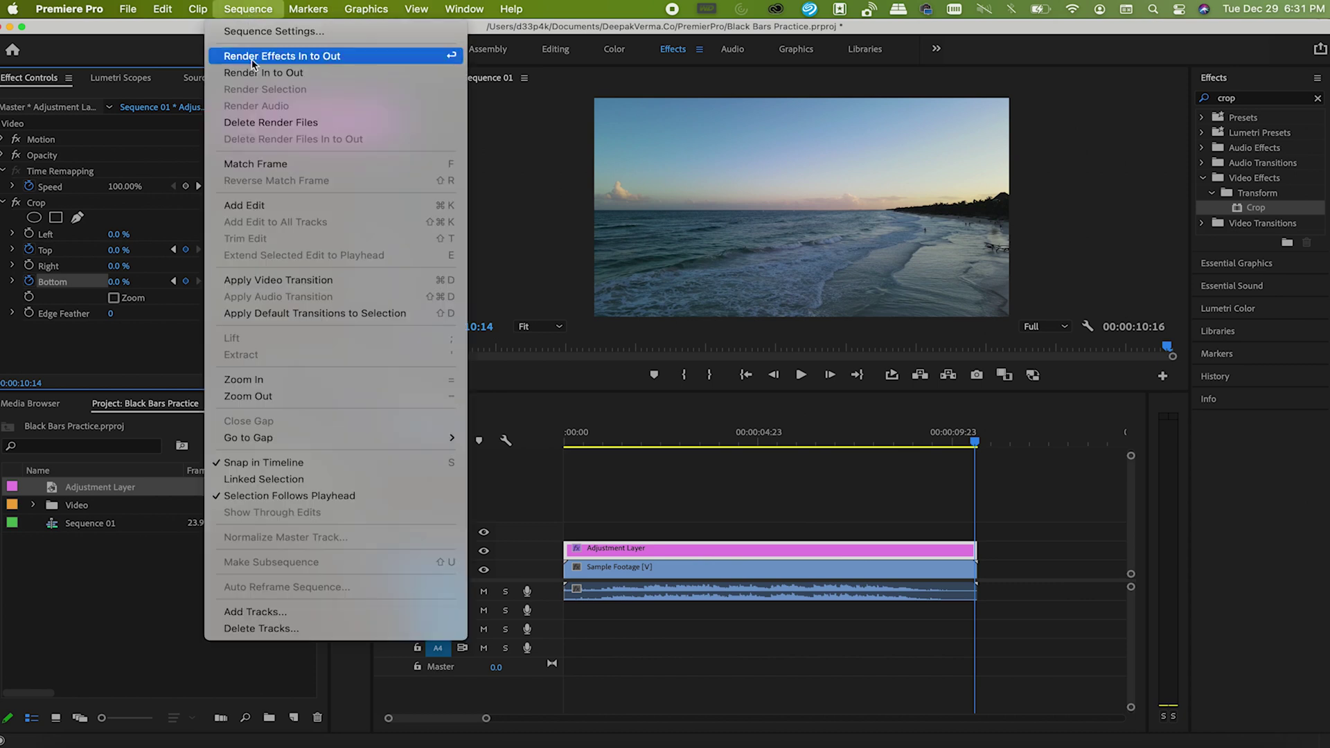
click(253, 72)
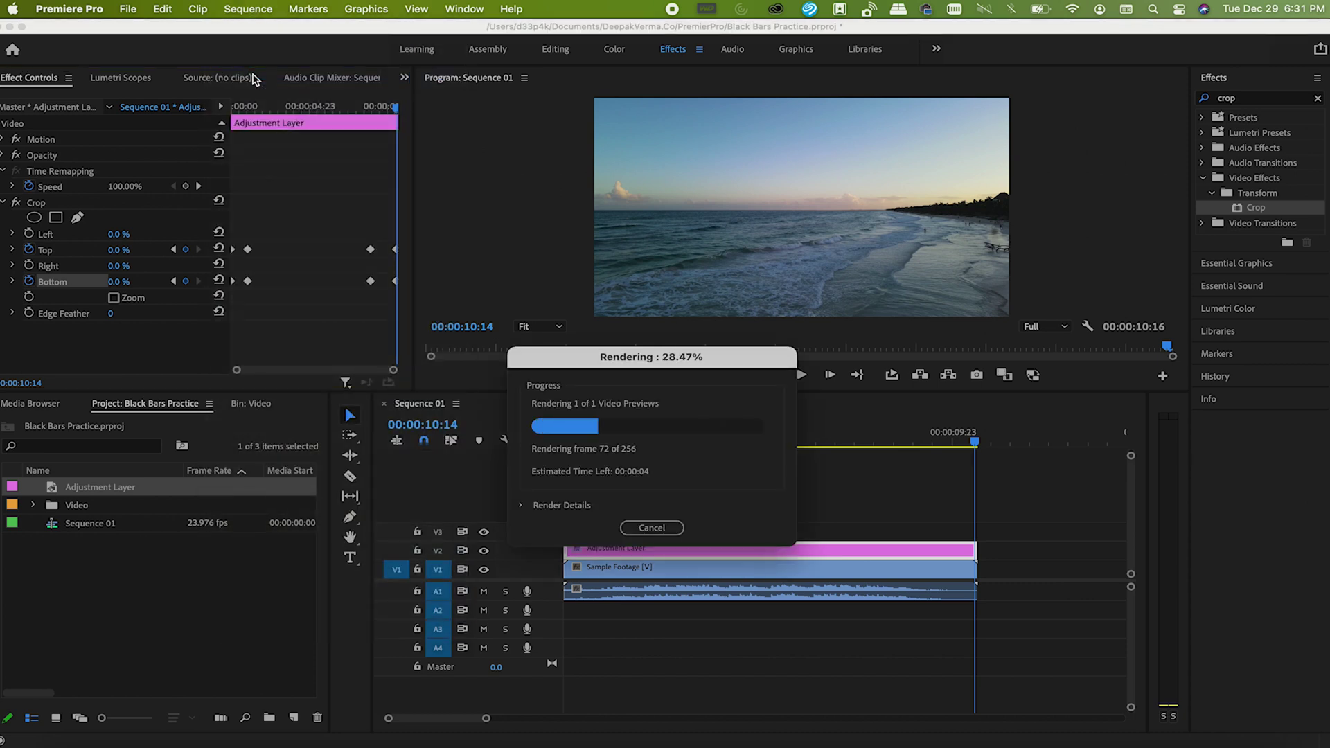